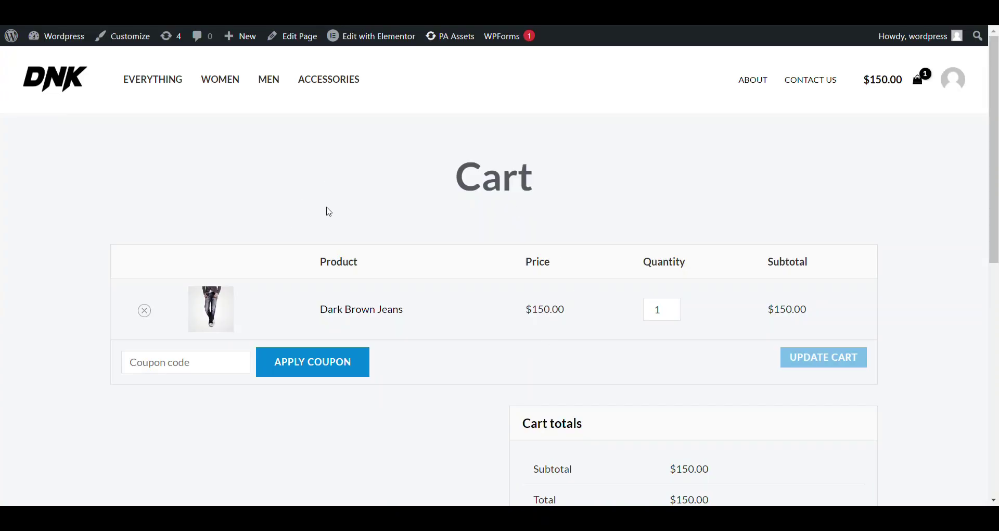
- Look at the cart's coupon code field without applying any code
scroll(325, 217, up, 1)
click(191, 369)
scroll(250, 299, down, 3)
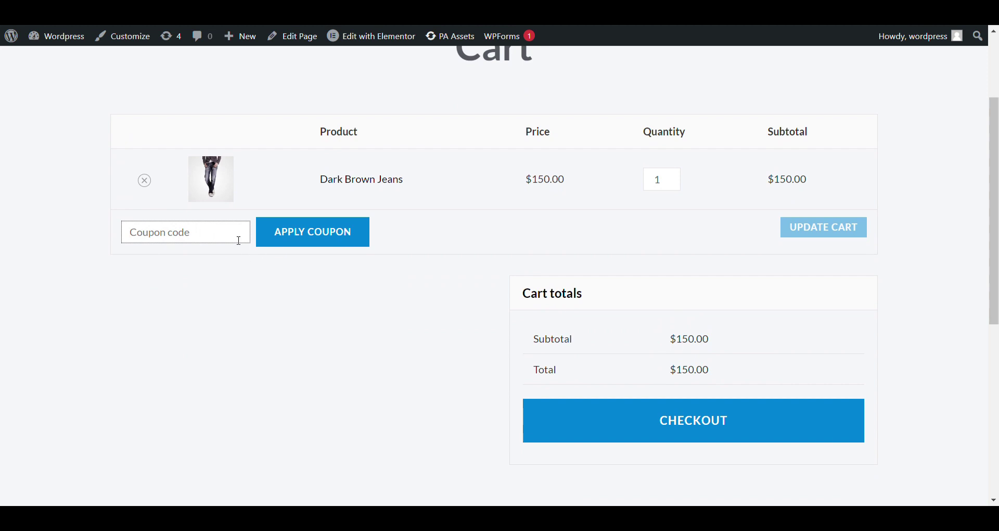
scroll(239, 241, up, 2)
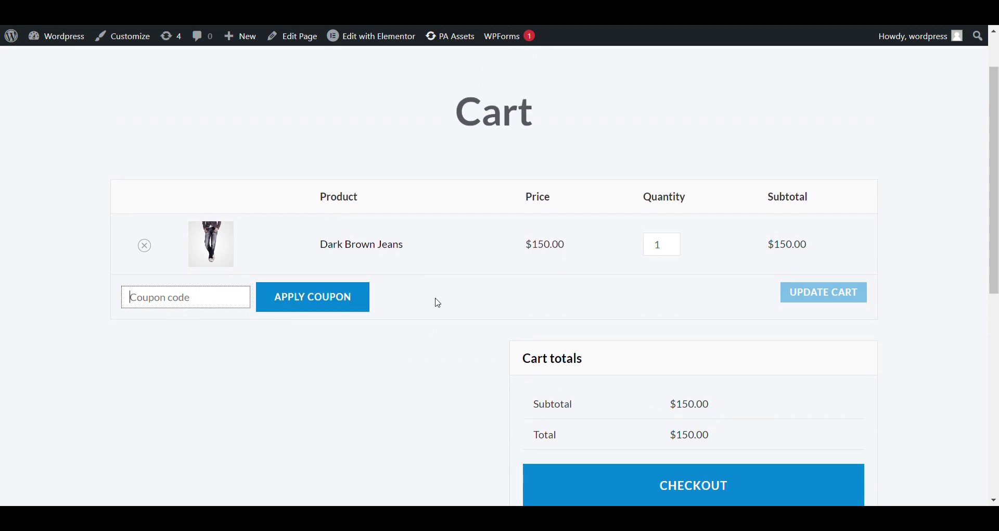
click(234, 338)
scroll(239, 362, up, 1)
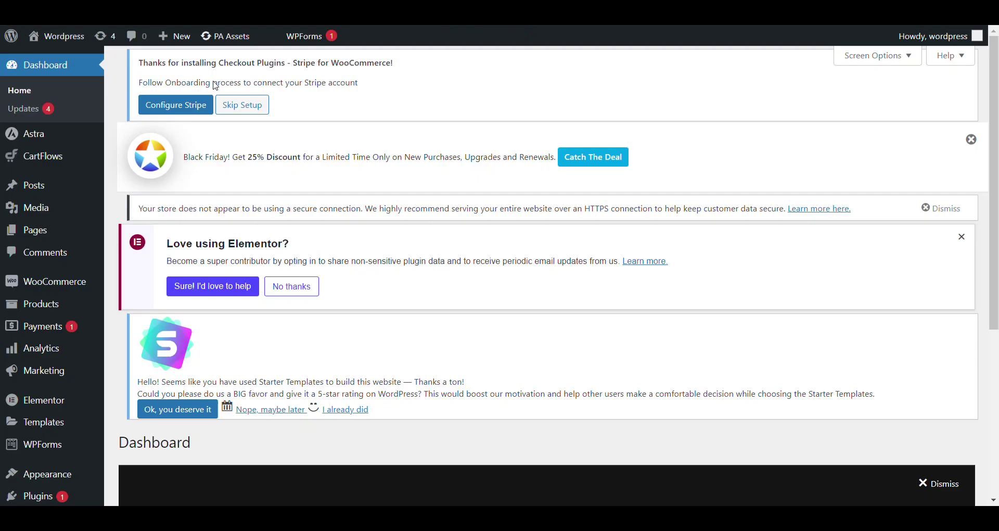
scroll(36, 130, down, 5)
- Search the plugin directory for 'WPC Coupon Listing for WooCommerce', install it and activate it
mouse_move(27, 359)
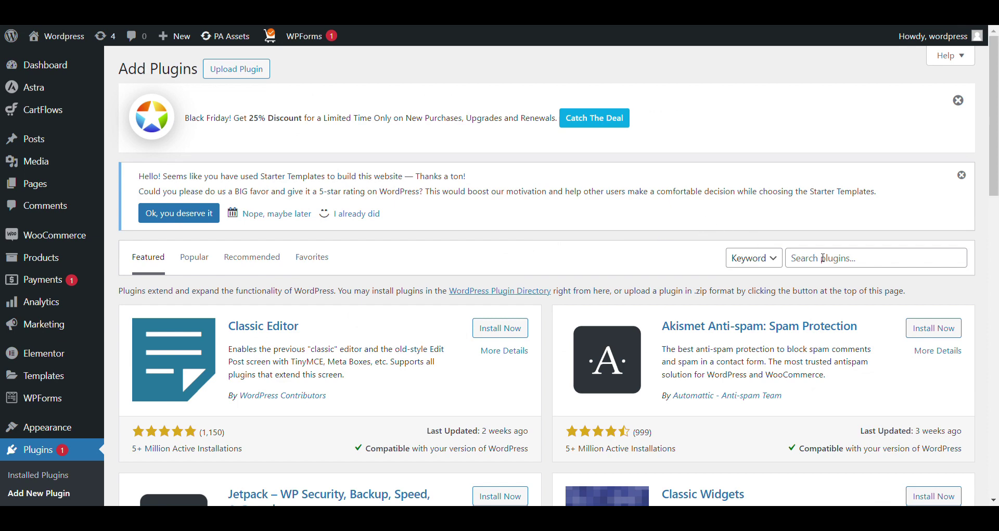
click(822, 258)
text(WPC Coupon Listing for WooCommerce)
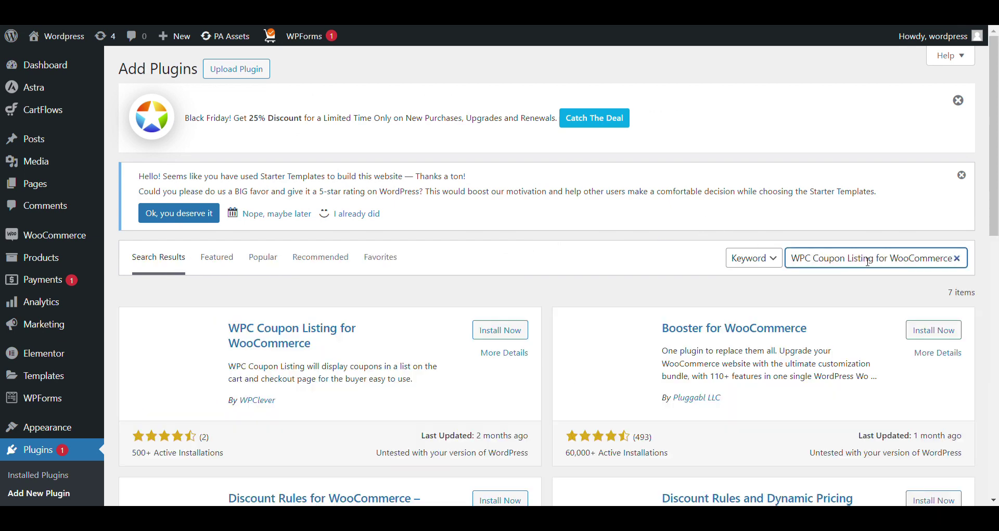
click(506, 330)
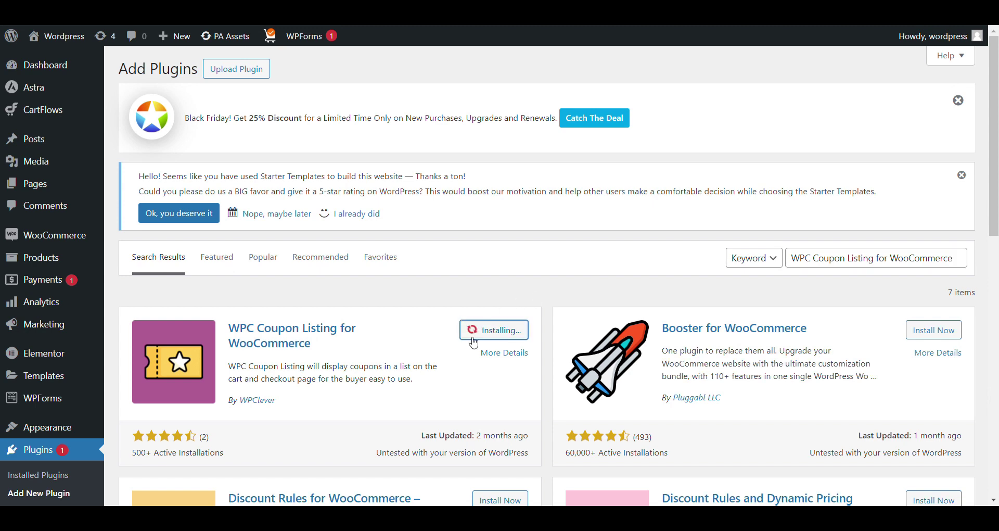
scroll(427, 190, down, 3)
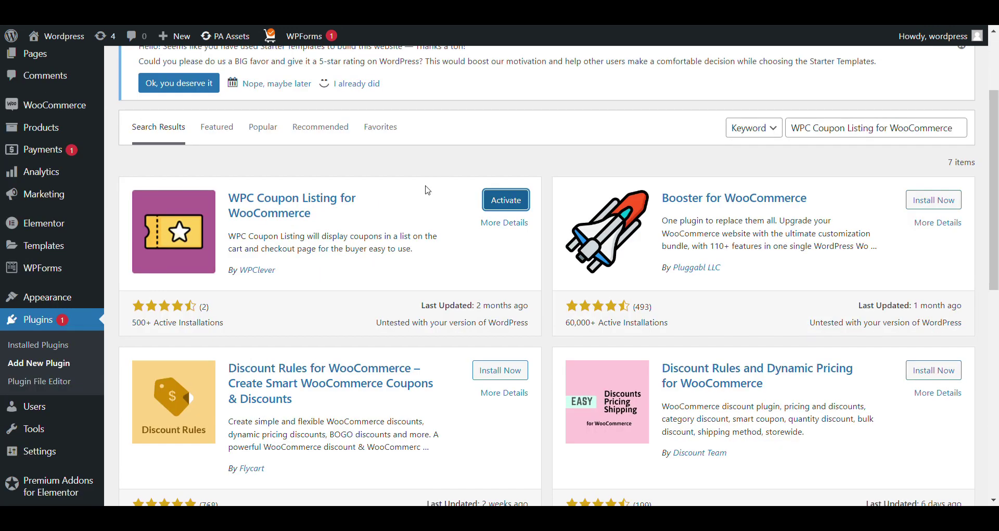
key(Return)
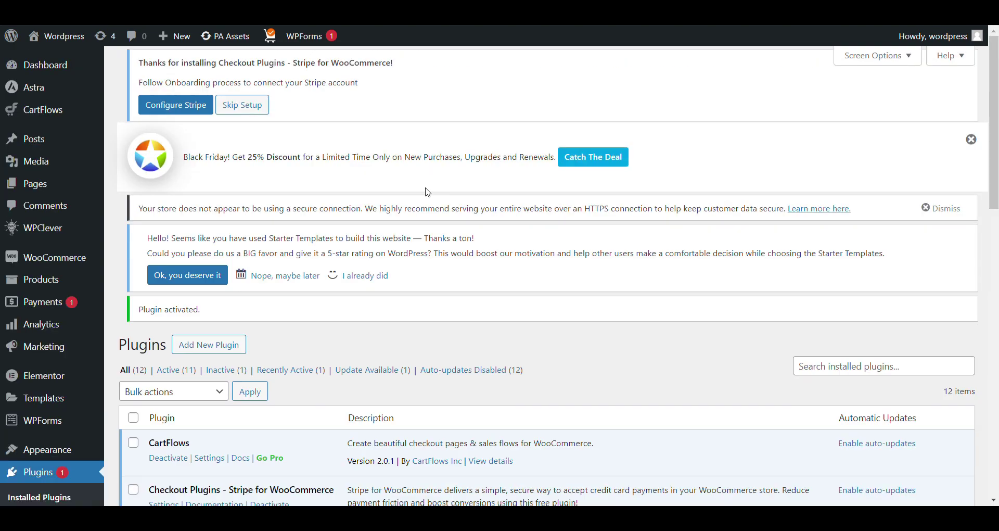
scroll(339, 207, down, 8)
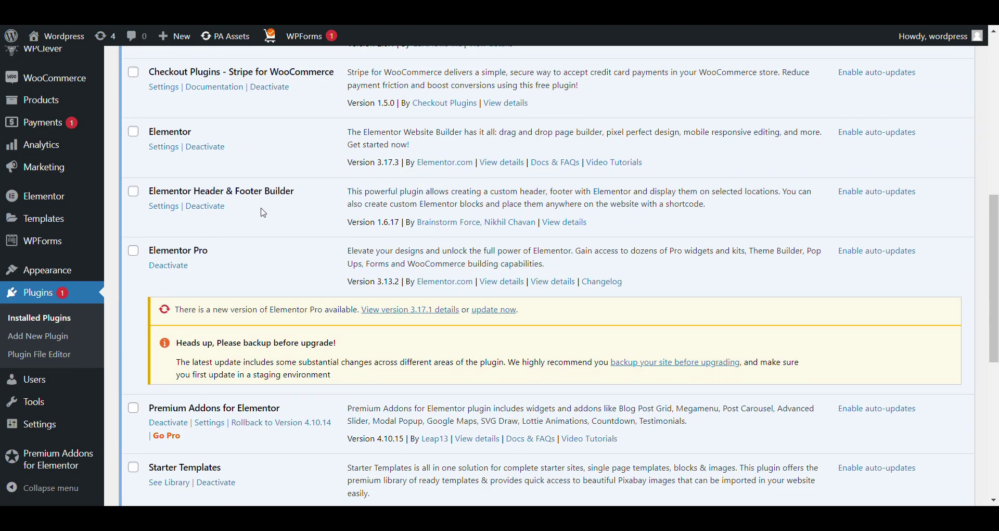
scroll(264, 212, up, 7)
mouse_move(48, 165)
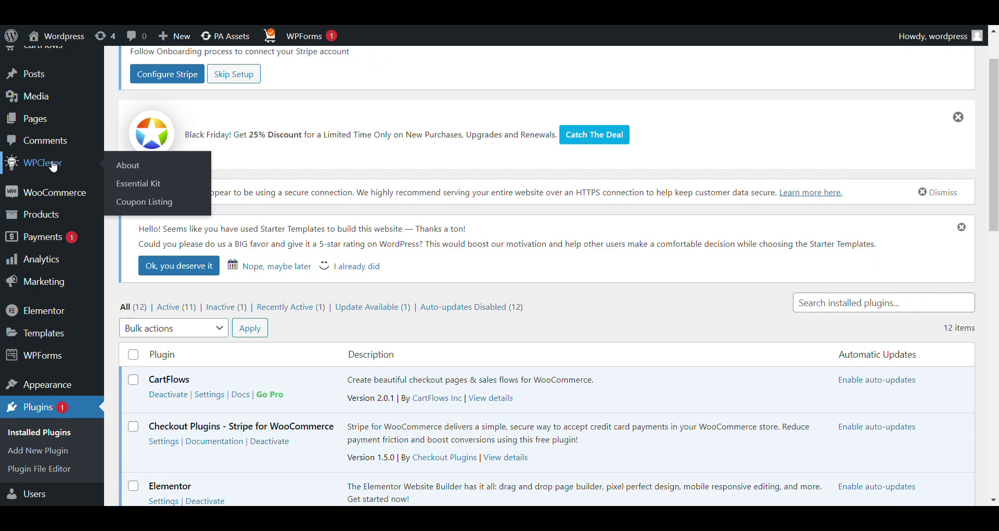
- Open the Coupon Listing settings and leave Listing on 'All published coupons' after trying 'Public coupons'
click(159, 213)
scroll(333, 181, down, 5)
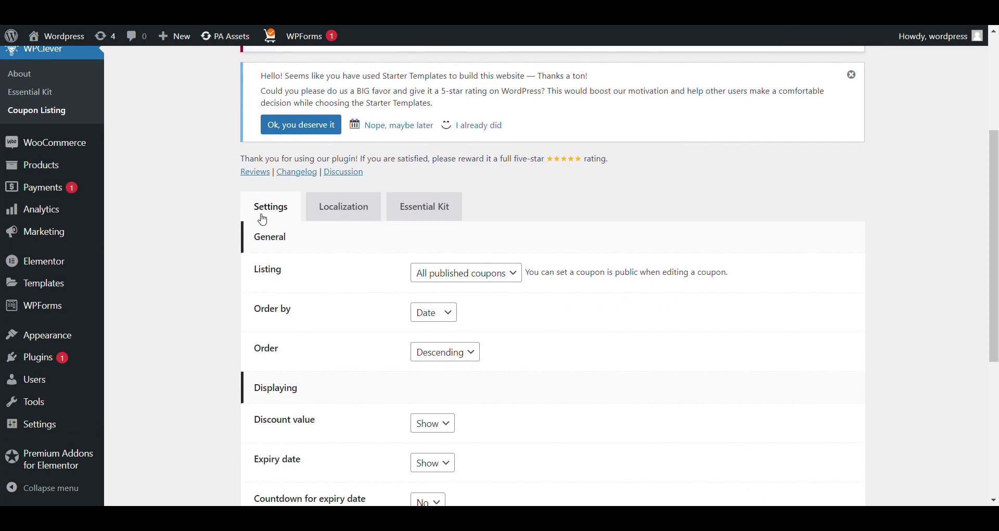
scroll(368, 153, up, 1)
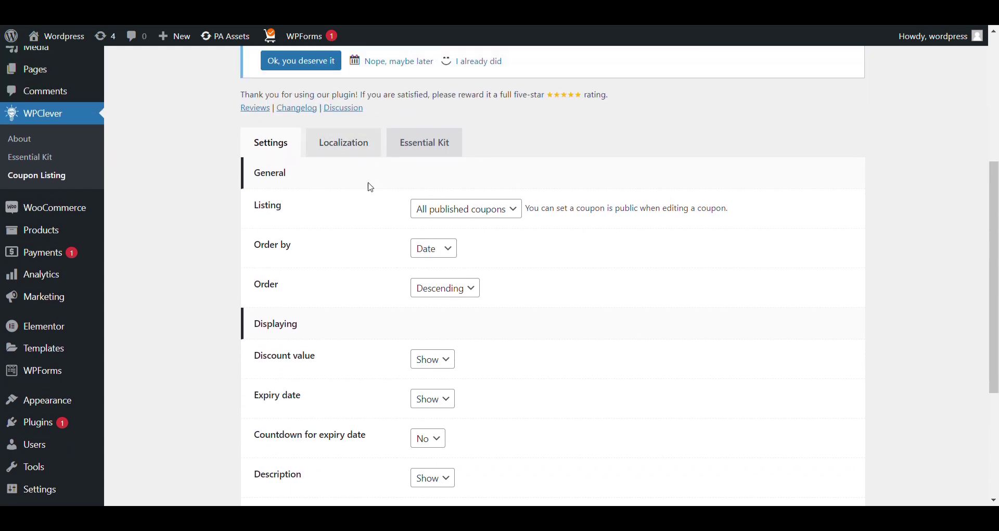
click(450, 218)
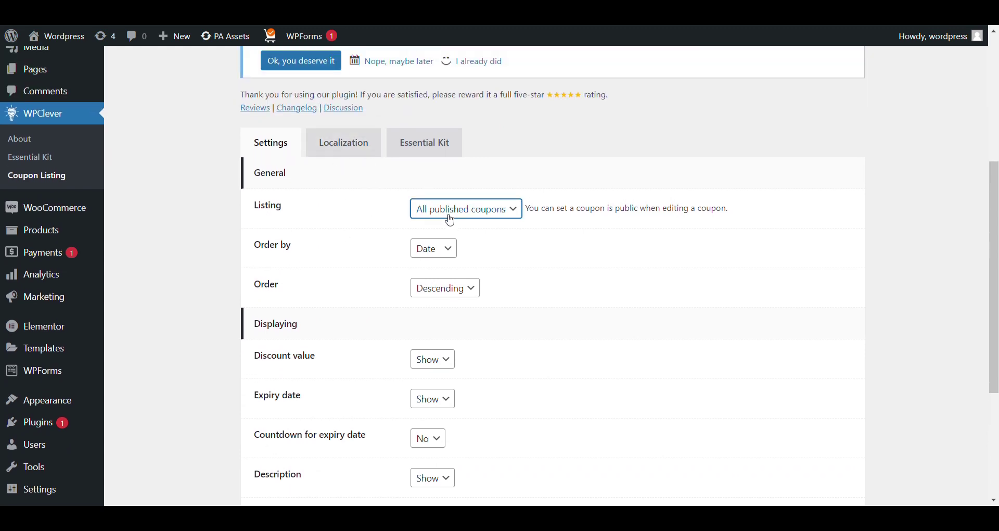
click(440, 242)
click(461, 232)
click(460, 241)
click(466, 230)
- Set Countdown for expiry date to Yes, check the sorting and display options, and save
click(436, 254)
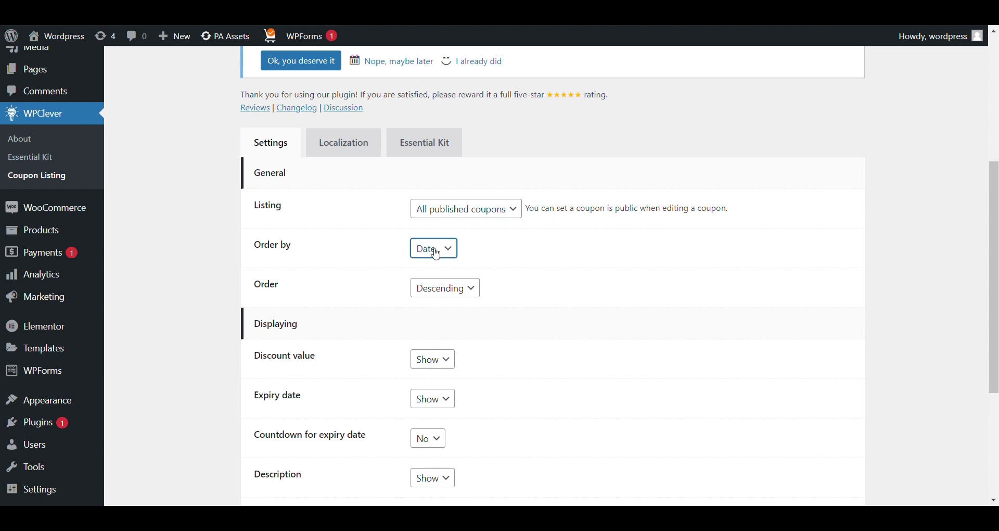
click(446, 290)
scroll(446, 291, down, 1)
click(436, 293)
scroll(444, 302, down, 2)
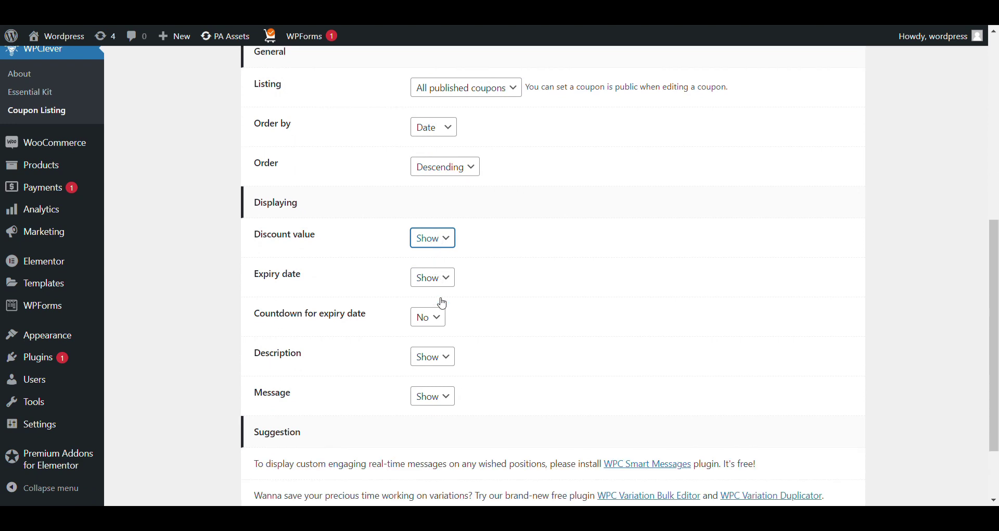
click(436, 250)
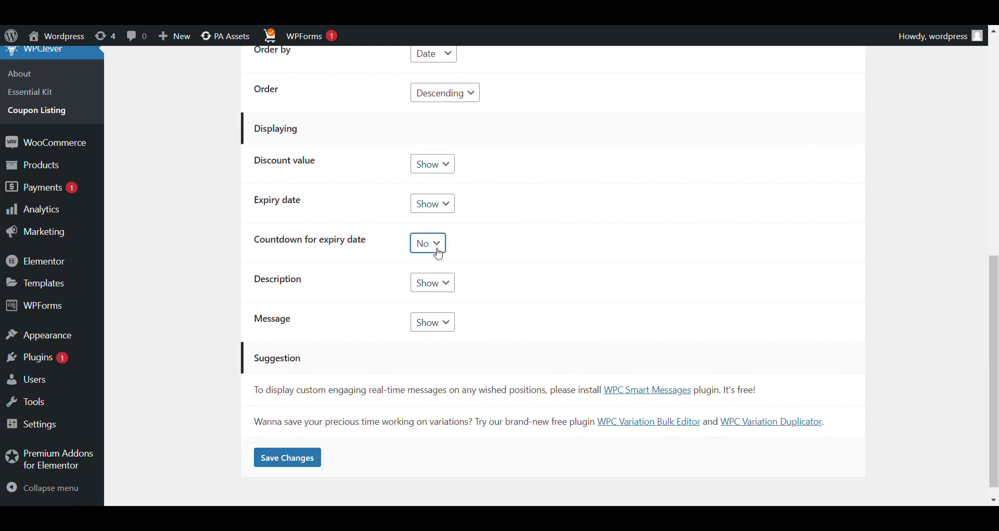
click(436, 288)
scroll(439, 281, down, 1)
click(431, 306)
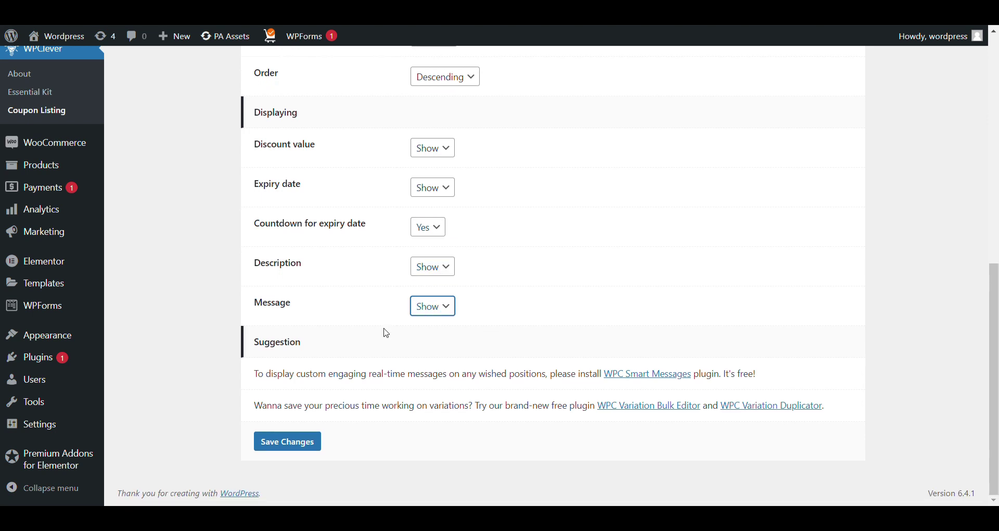
click(311, 440)
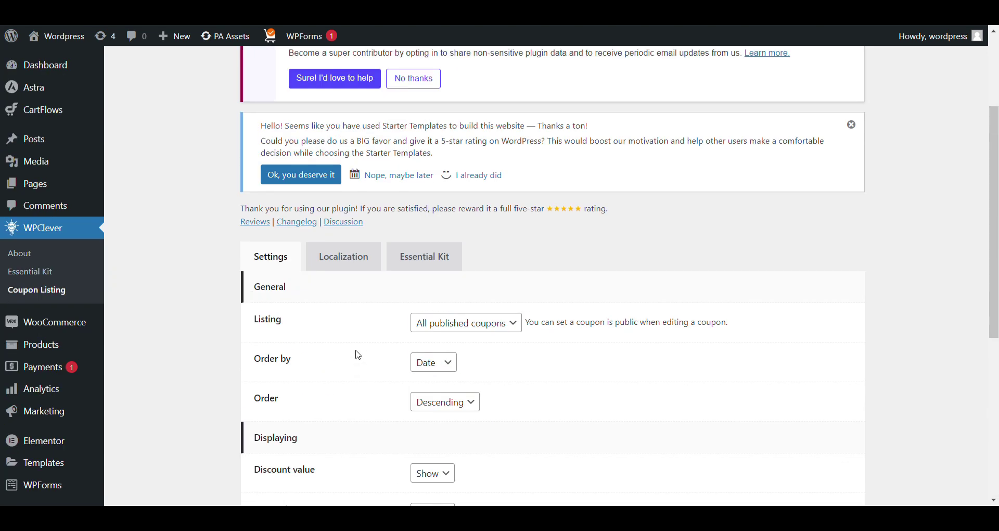
scroll(358, 346, down, 1)
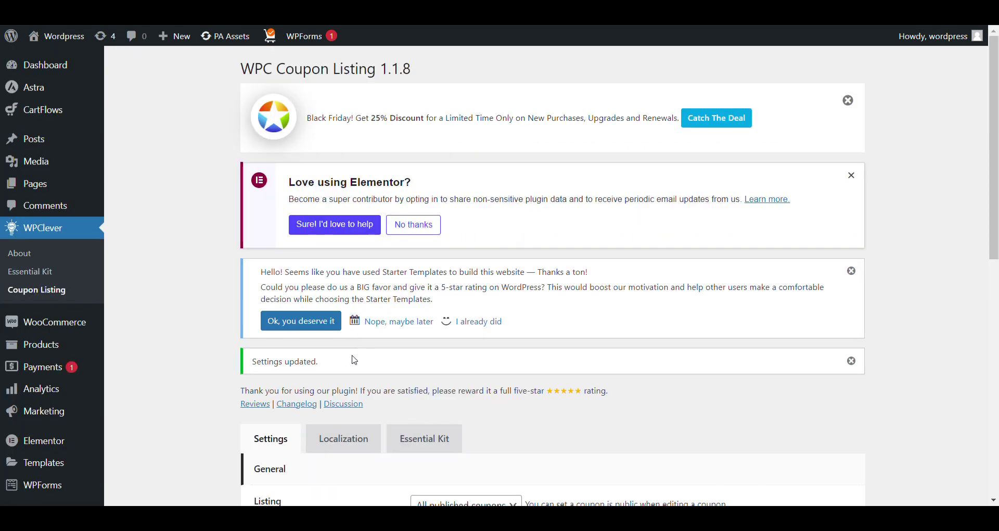
scroll(392, 395, down, 4)
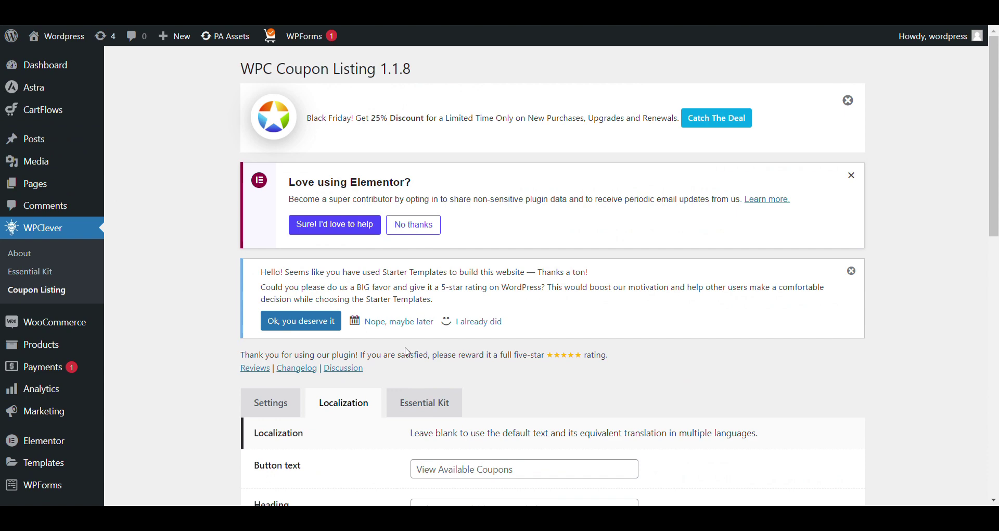
- Browse the WPClever page and open the Essential Kit plugin collection
scroll(402, 337, down, 5)
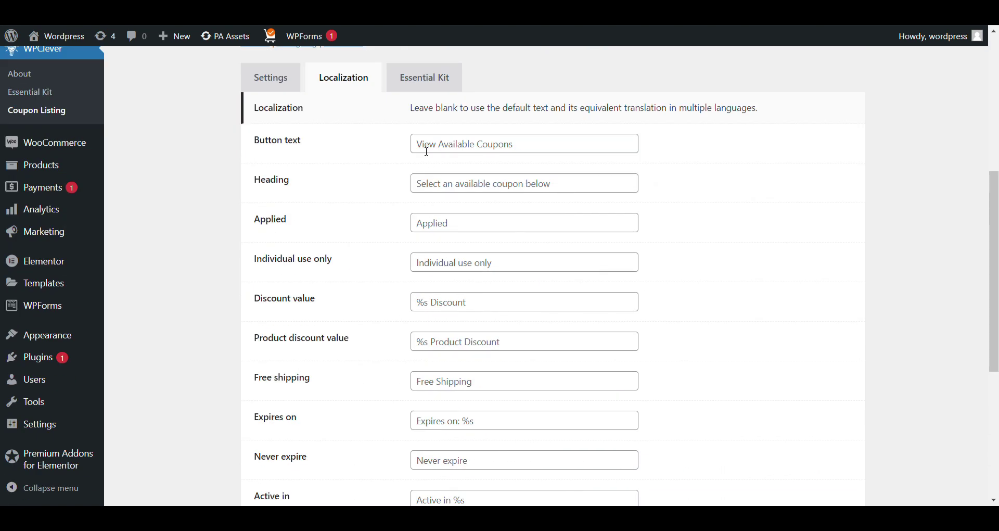
scroll(388, 223, down, 5)
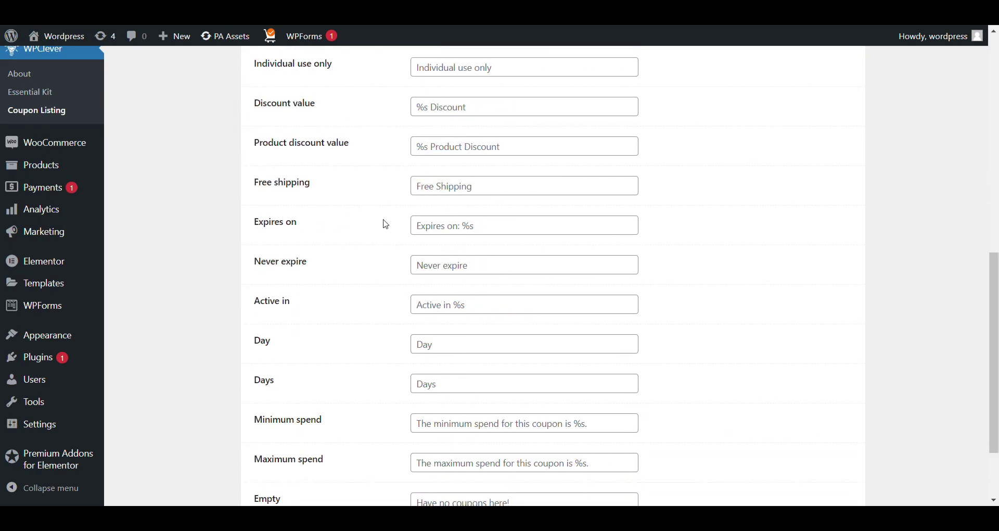
click(438, 282)
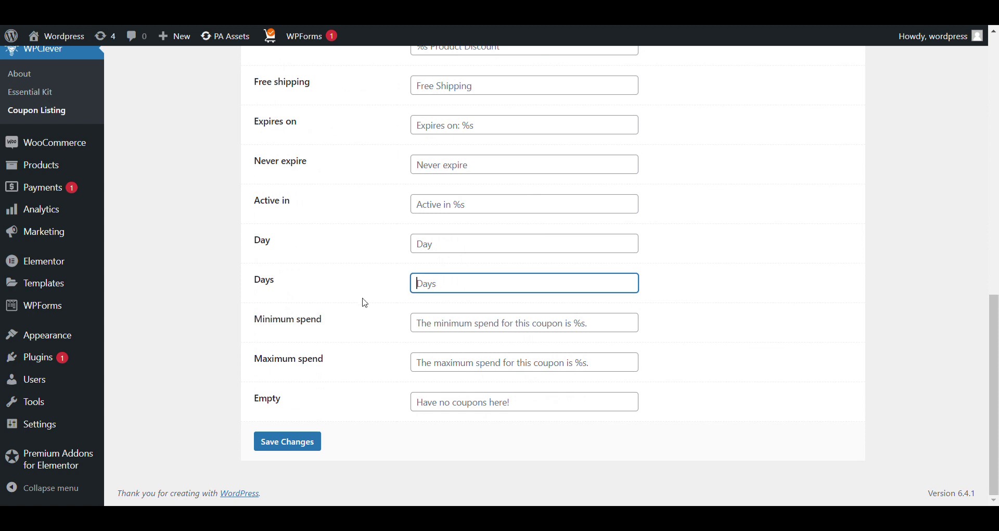
scroll(383, 297, up, 9)
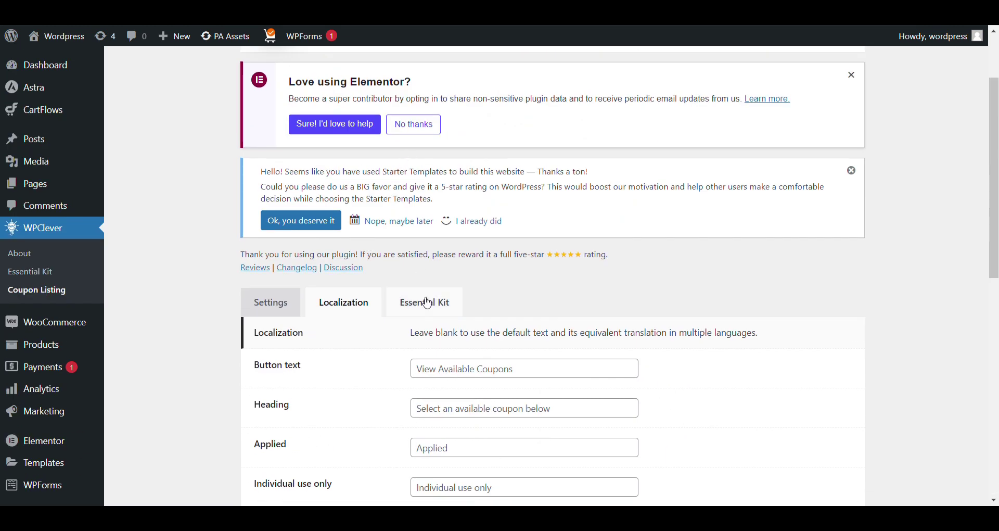
click(428, 302)
scroll(424, 292, down, 3)
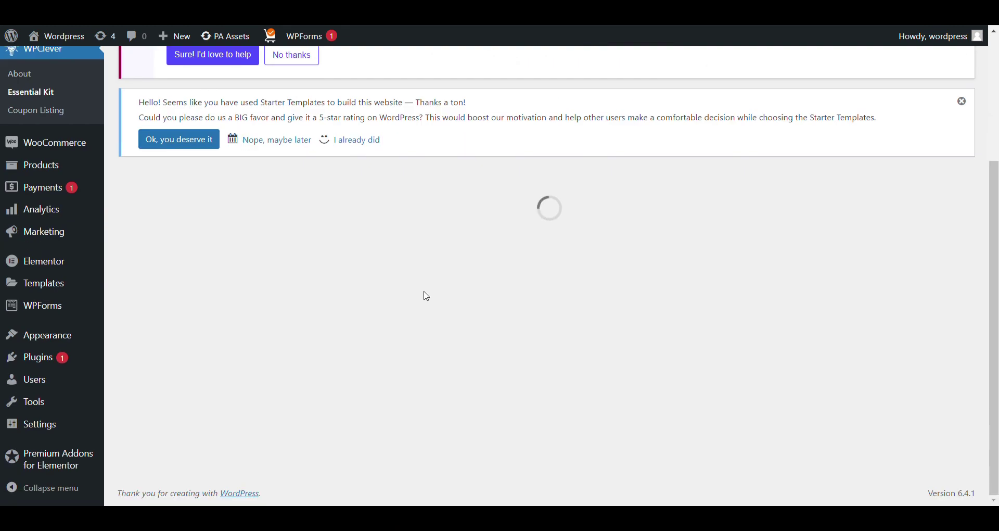
scroll(432, 288, up, 3)
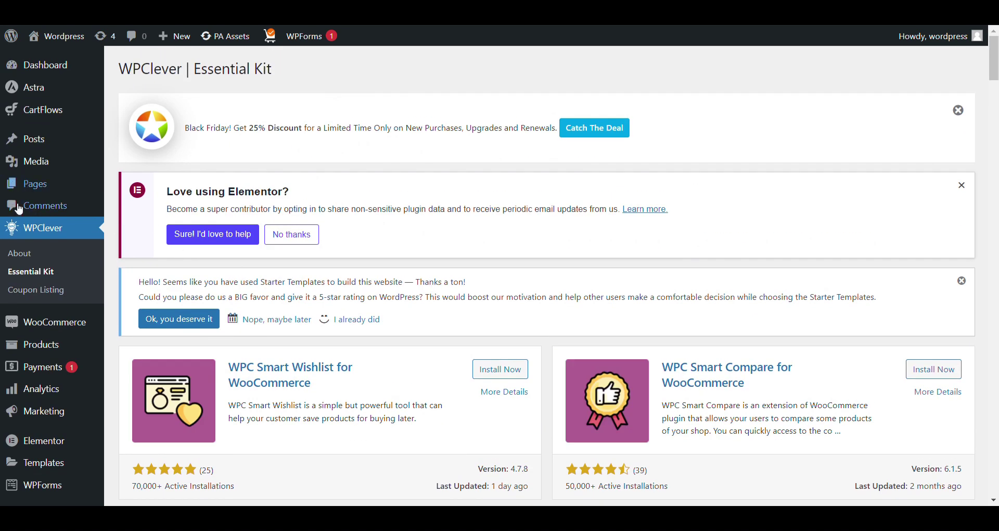
- Go to Marketing > Coupons in the admin sidebar
mouse_move(61, 394)
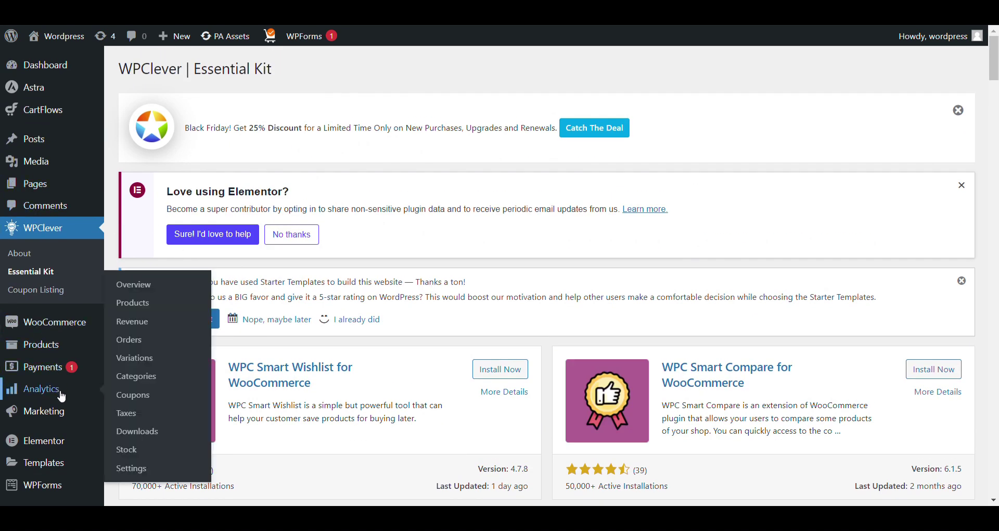
mouse_move(74, 411)
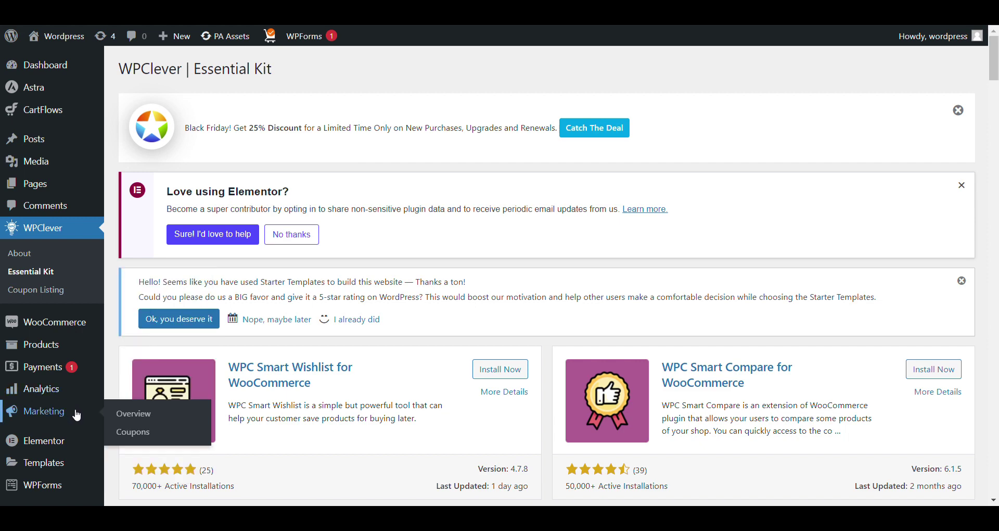
click(152, 436)
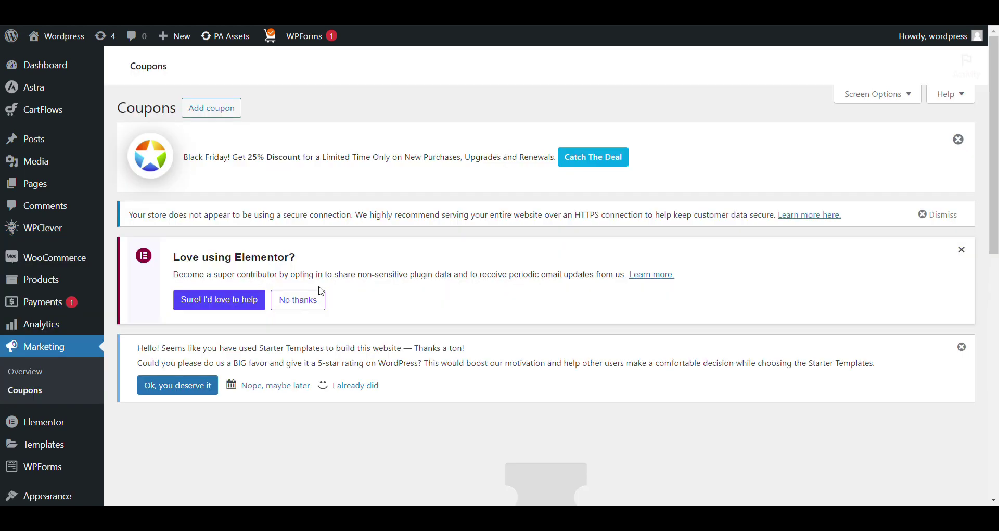
- Start the first coupon with a generated code and the description 'This is testing coupon'
scroll(475, 311, down, 5)
click(477, 308)
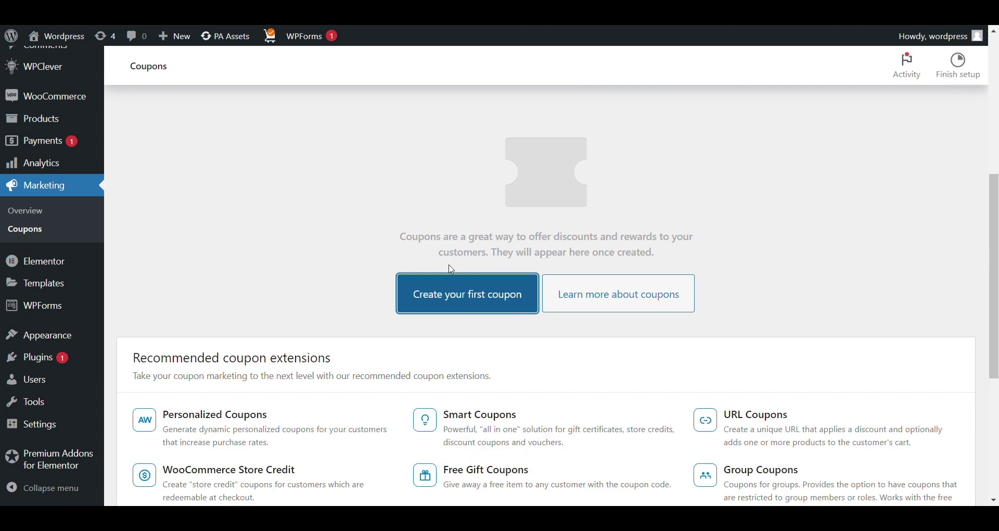
scroll(232, 198, down, 5)
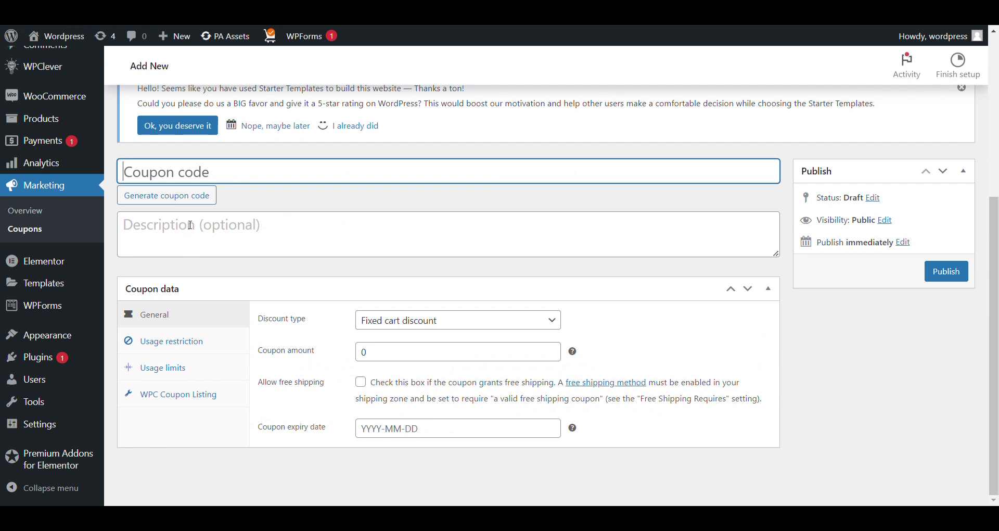
click(190, 197)
click(222, 243)
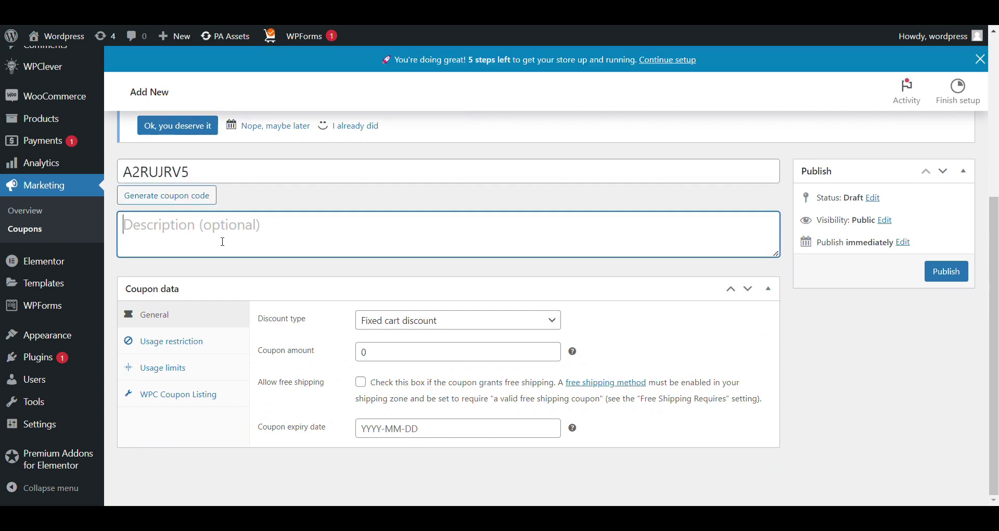
text(Th)
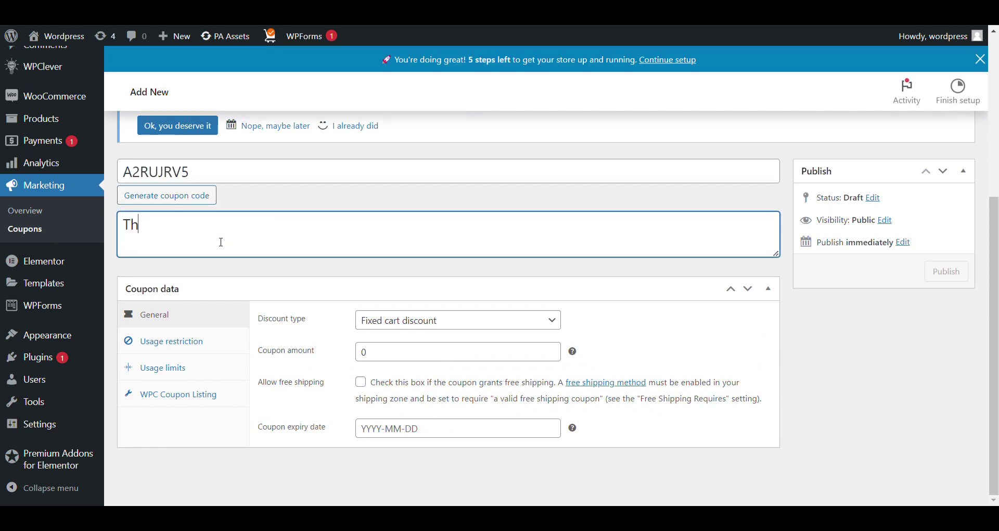
text(is is testing coupons)
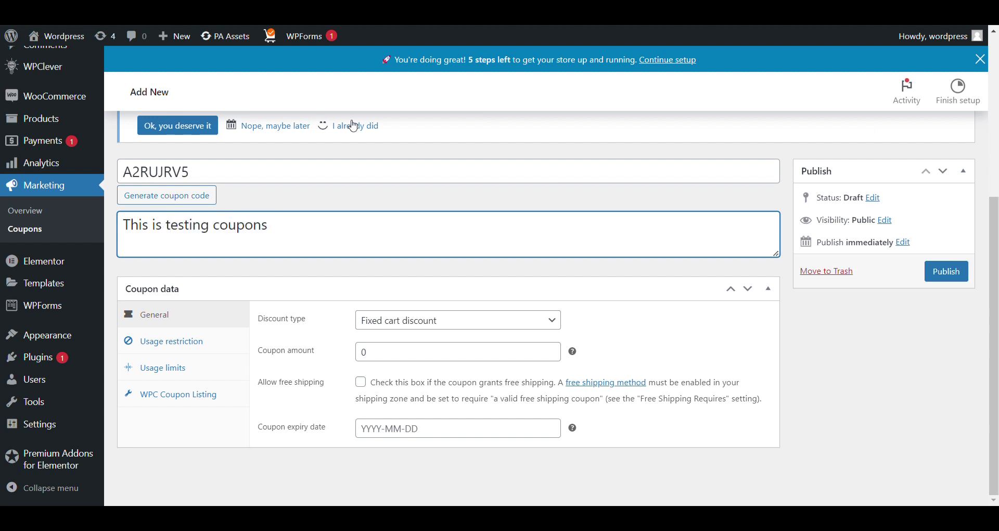
- Set the coupon amount to 10 and the expiry date to 2023-12-31
click(420, 328)
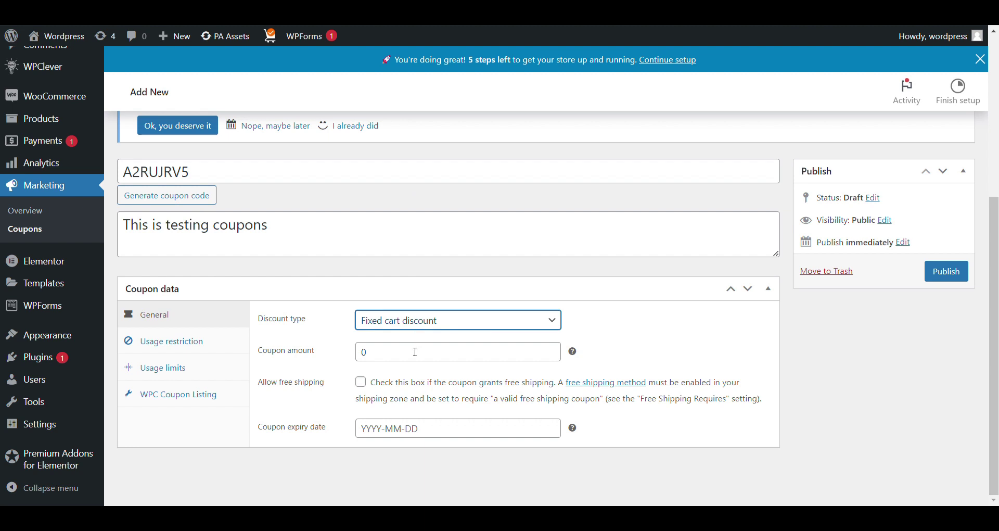
click(366, 359)
text(1)
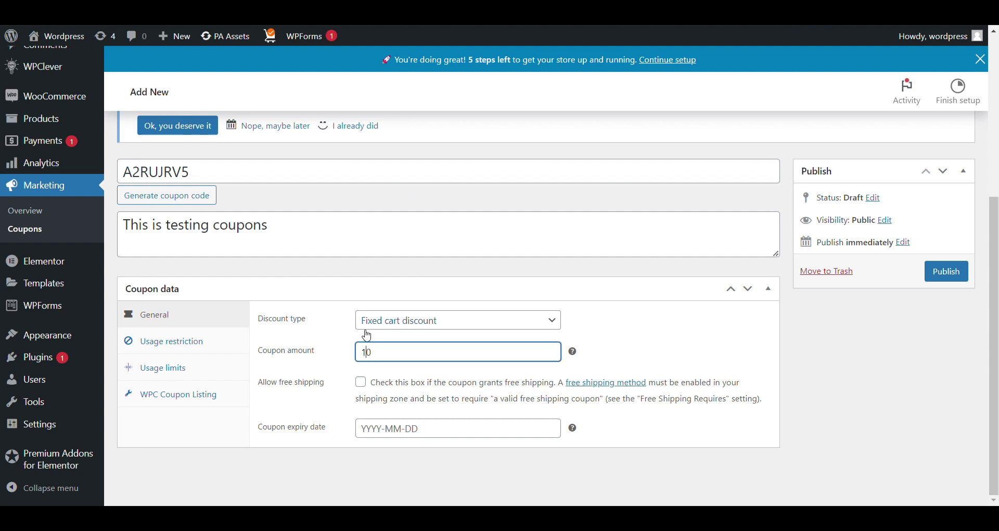
click(401, 438)
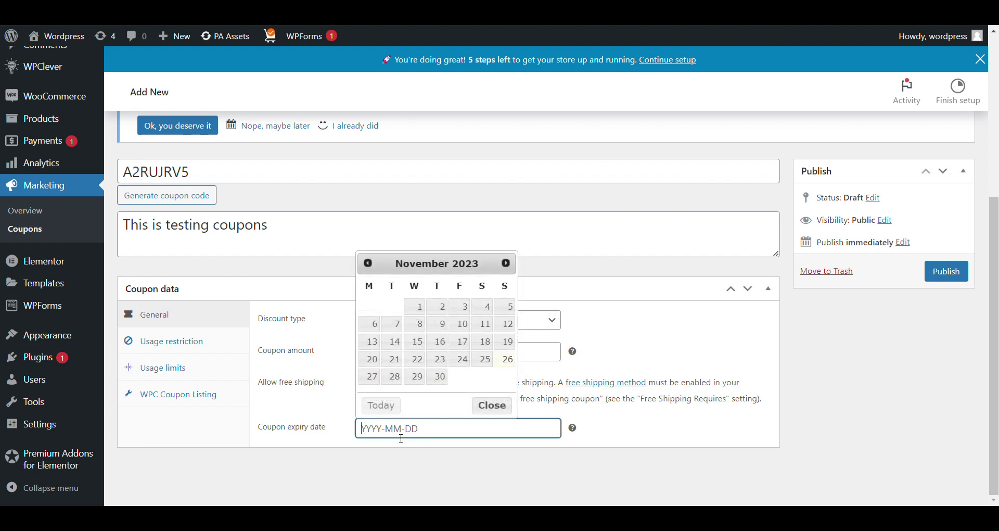
click(506, 264)
click(505, 376)
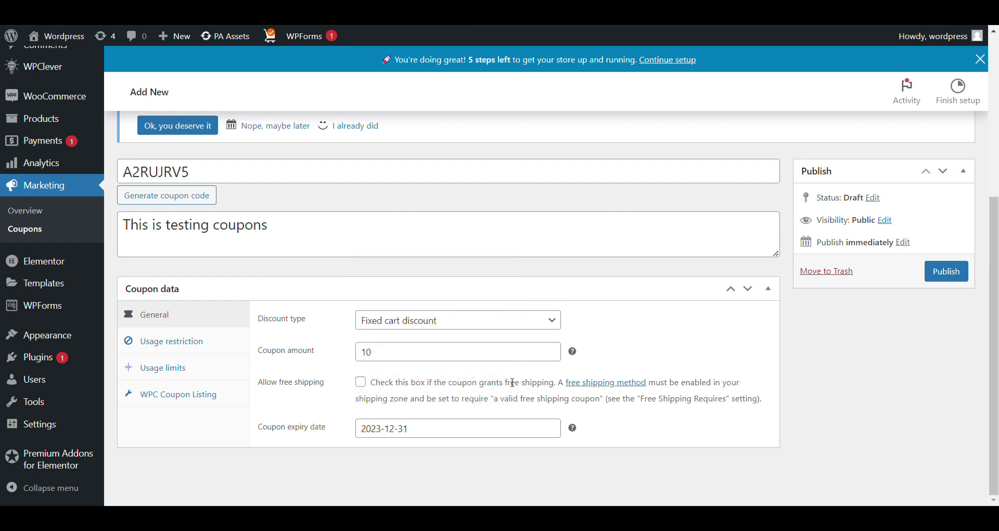
- Review the Usage restriction spend limits and product selector without changing them
click(204, 344)
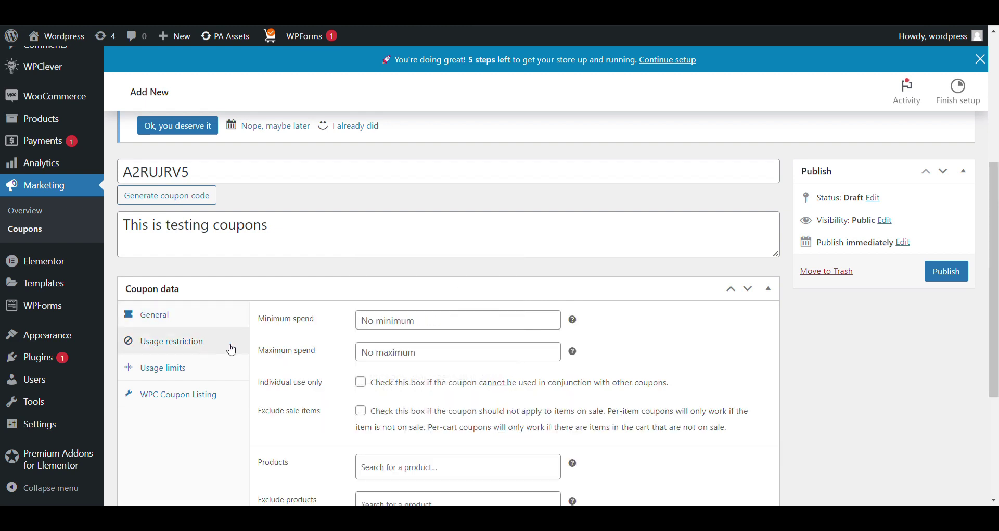
click(395, 328)
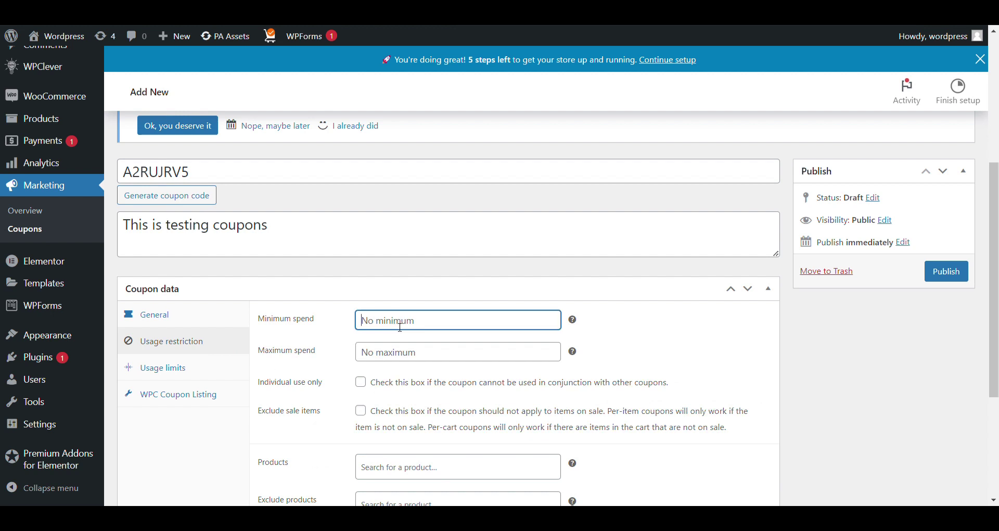
scroll(402, 307, down, 3)
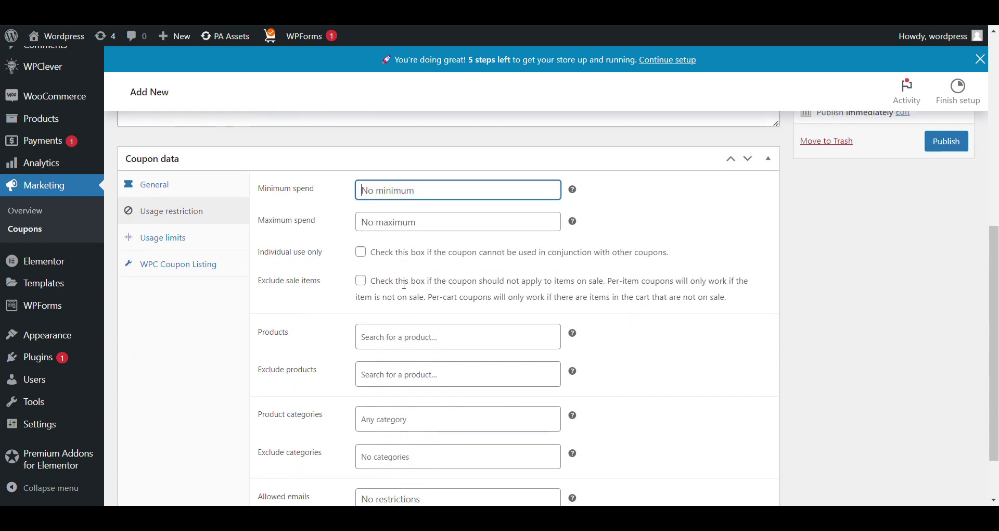
click(411, 222)
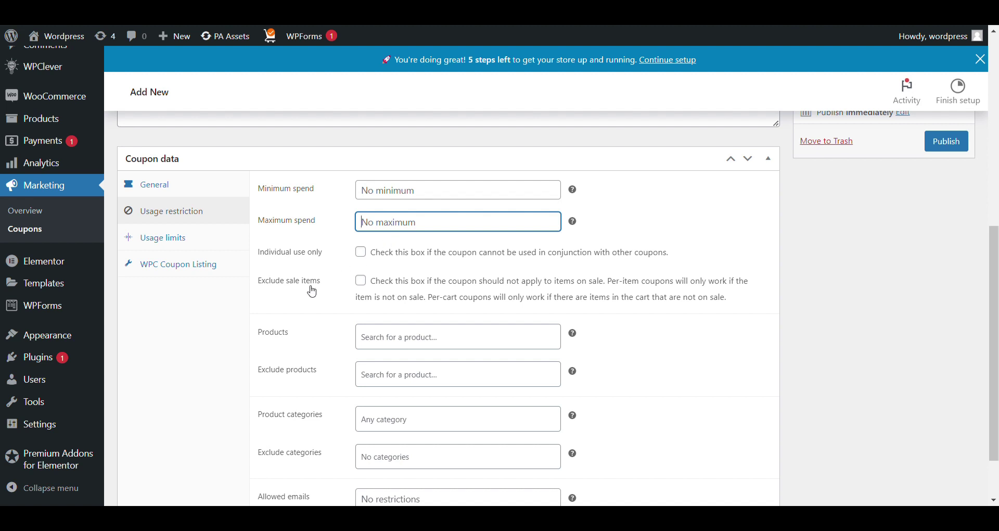
scroll(311, 293, down, 2)
click(382, 271)
click(291, 281)
- Check the excluded categories and allowed emails, then select the Usage limit per coupon field
scroll(286, 284, up, 5)
scroll(297, 279, down, 5)
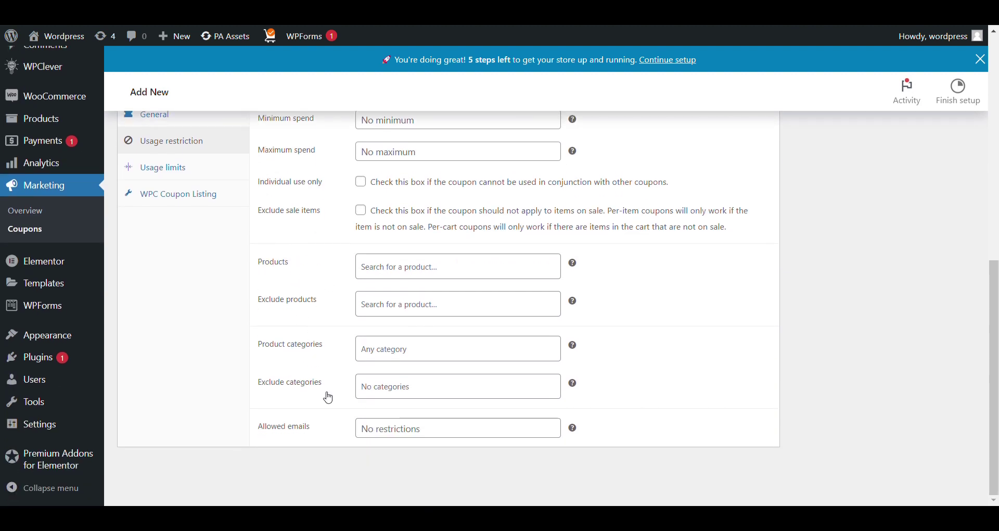
click(375, 388)
click(289, 411)
click(377, 432)
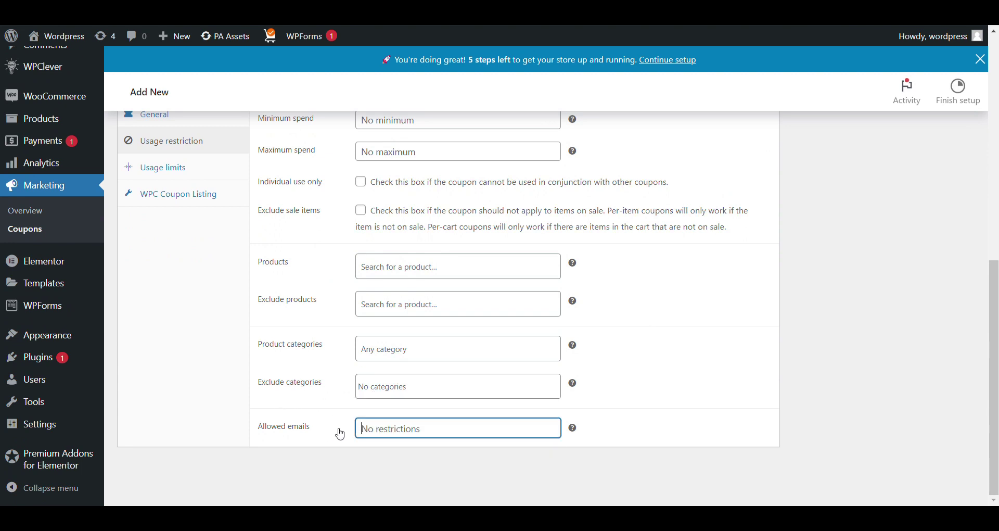
click(159, 168)
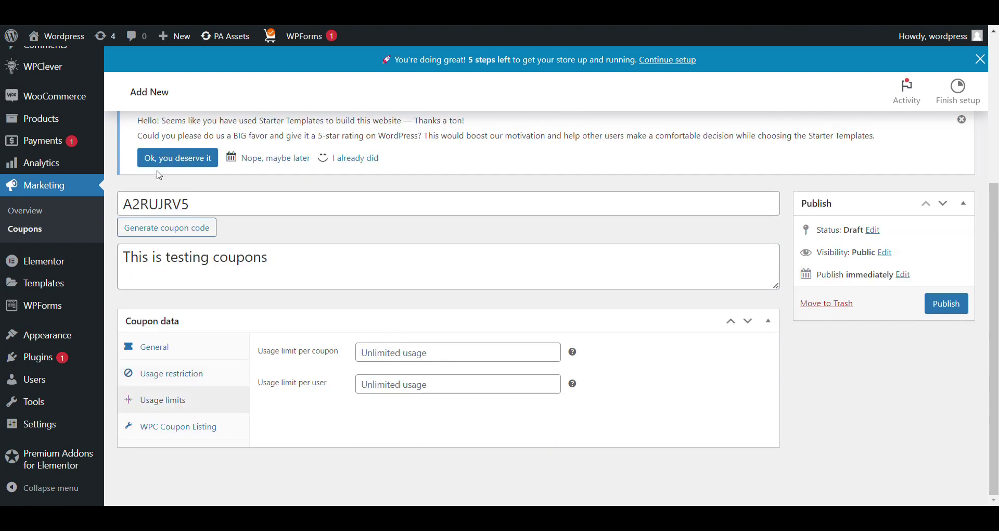
click(407, 360)
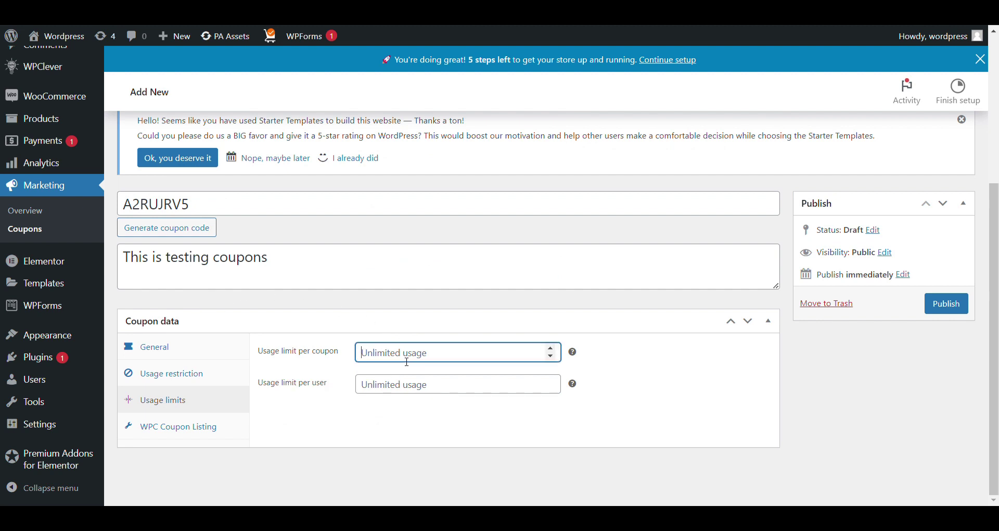
- Set the usage limit to 20, mark the coupon Public for coupon listing, and publish it
text(20)
click(201, 427)
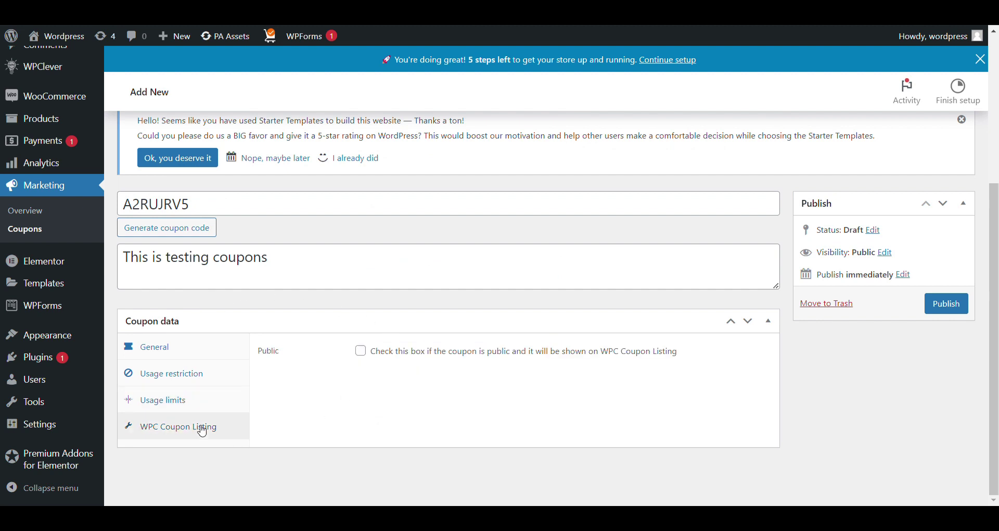
click(362, 354)
click(950, 311)
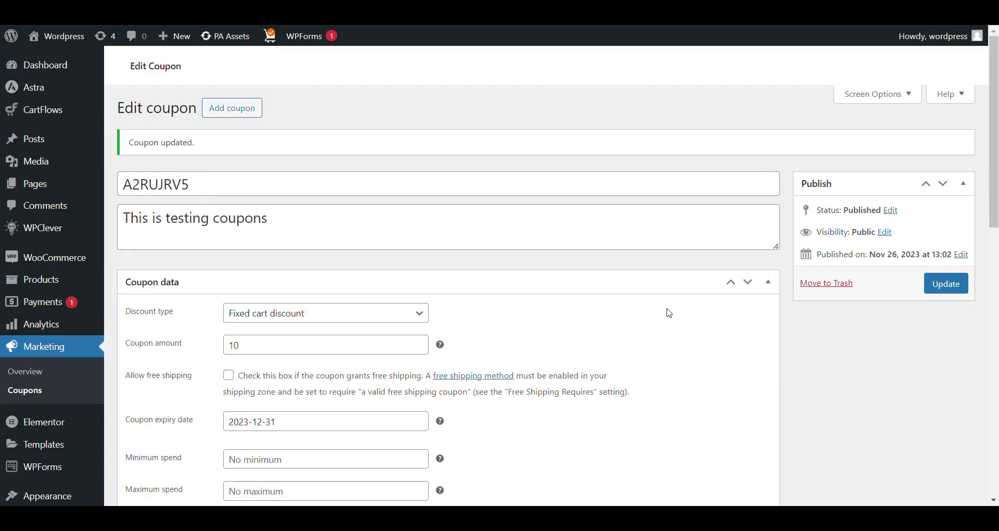
- Go to WPClever > Coupon Listing settings
scroll(159, 263, down, 6)
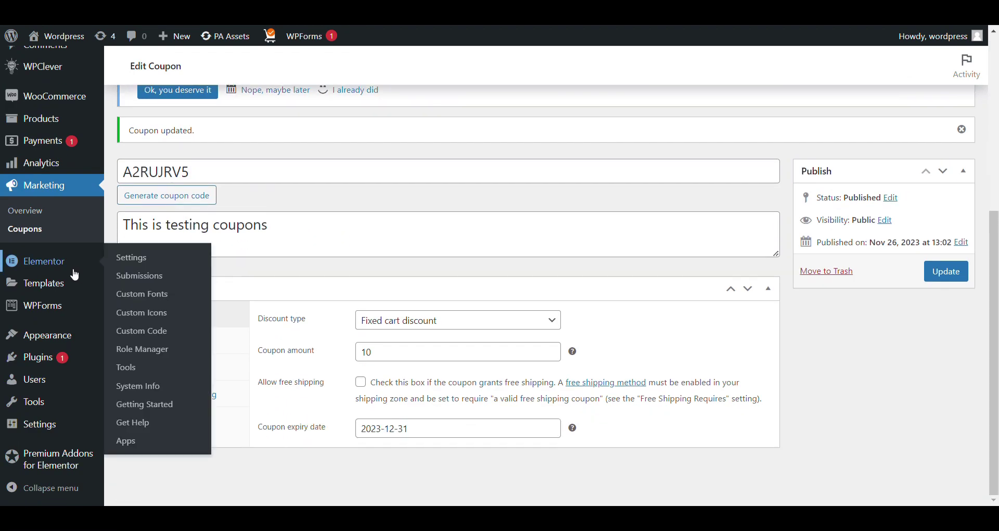
mouse_move(47, 70)
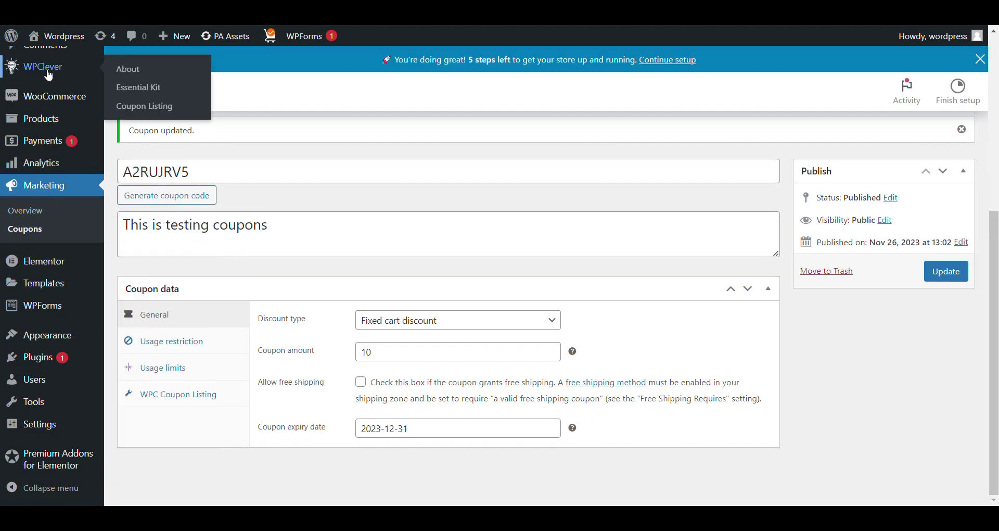
click(168, 108)
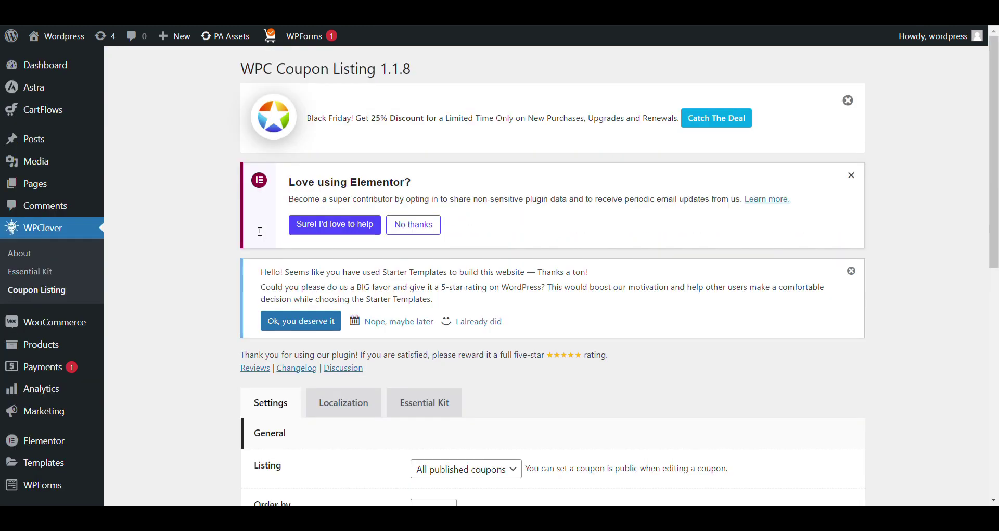
- Switch Listing to public coupons and back to All published coupons, then save the settings
scroll(289, 258, down, 5)
click(445, 214)
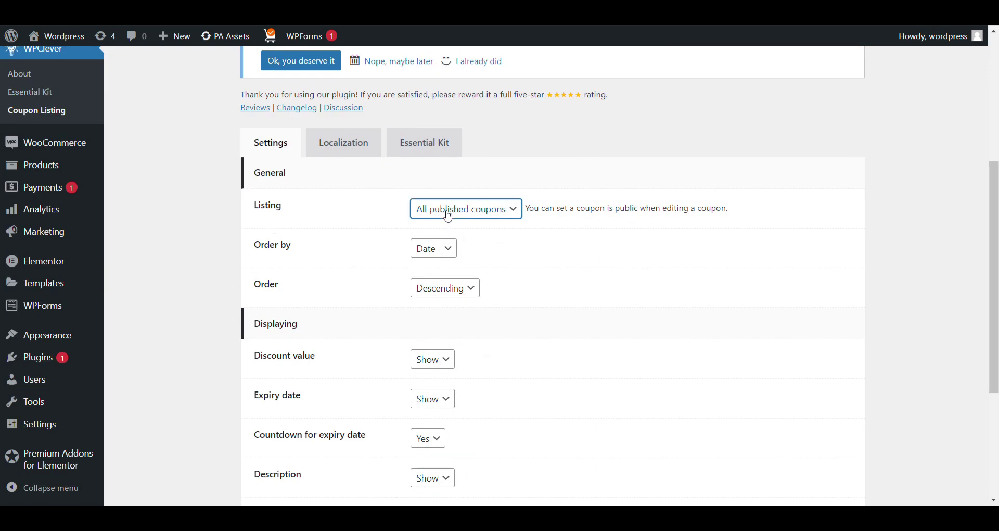
click(446, 235)
click(460, 228)
scroll(461, 224, down, 4)
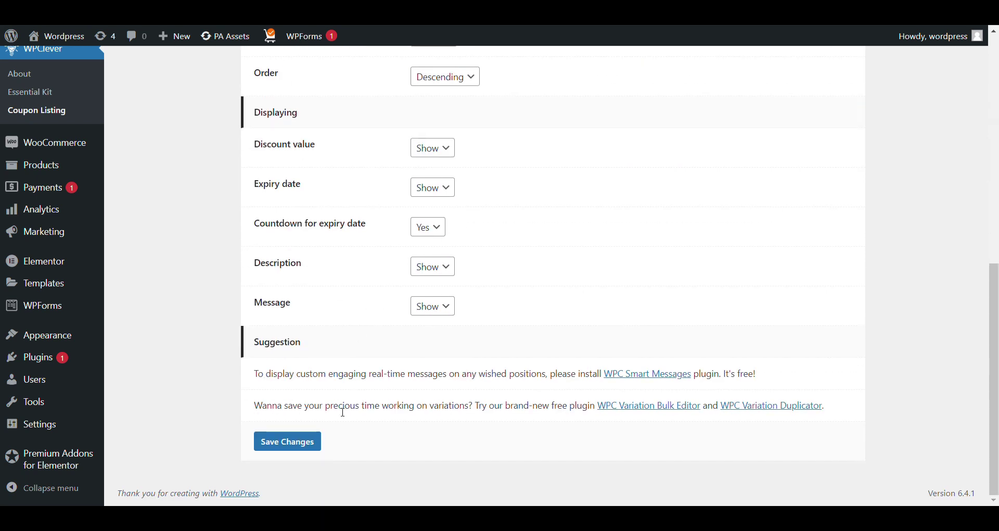
click(292, 441)
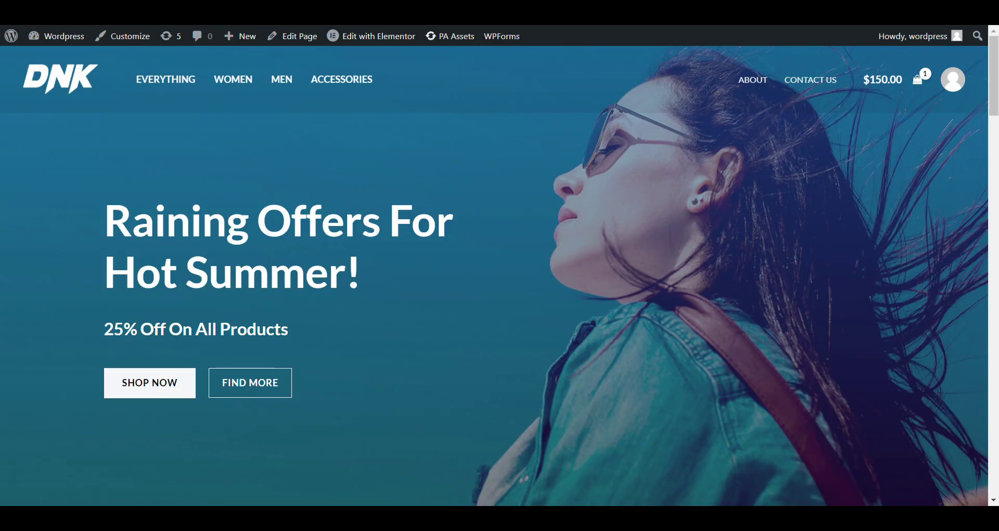
- From the cart's View Available Coupons list, apply coupon a2rujrv5 for a $140.00 total
click(918, 79)
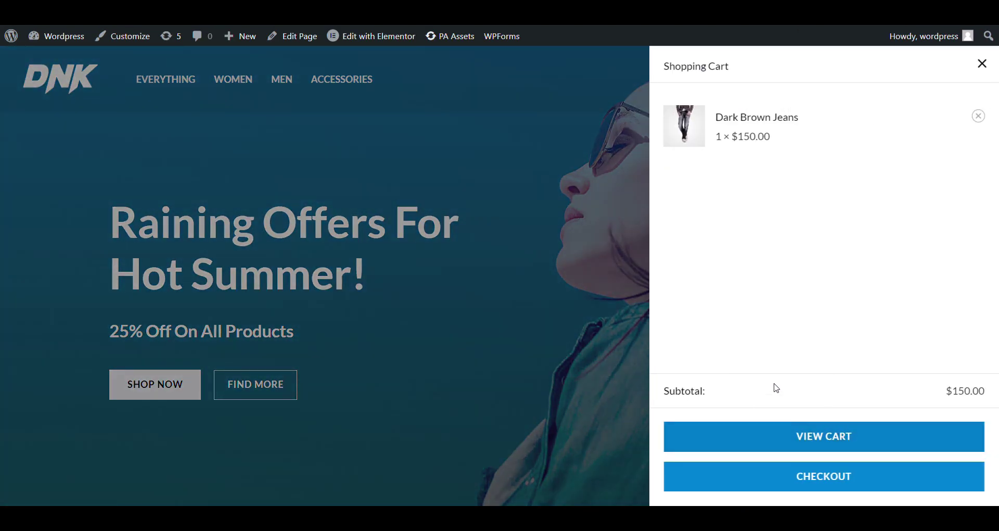
scroll(431, 161, down, 3)
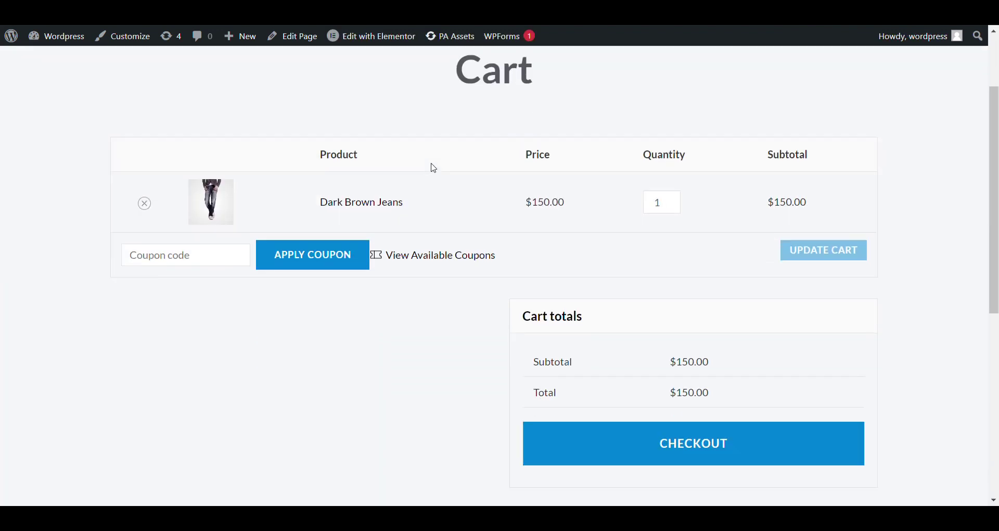
click(431, 234)
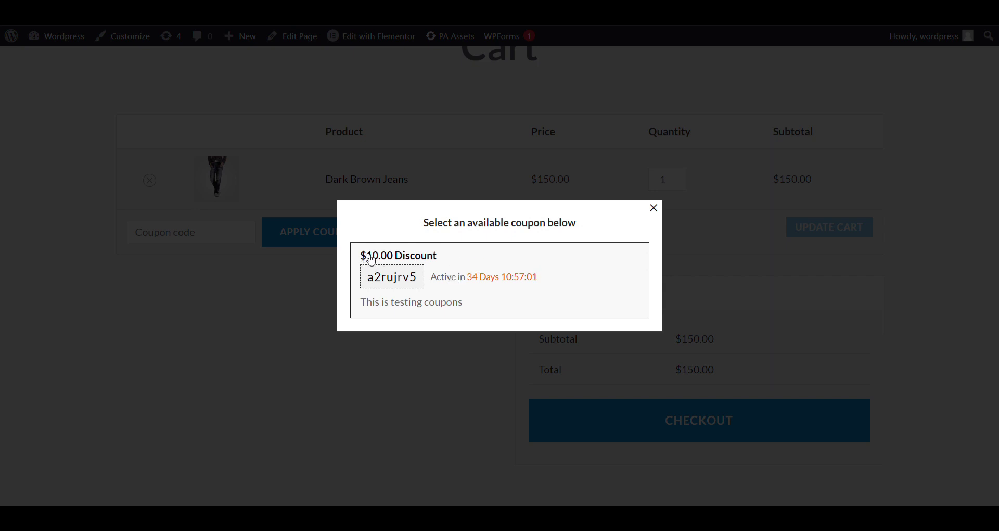
click(405, 286)
click(498, 271)
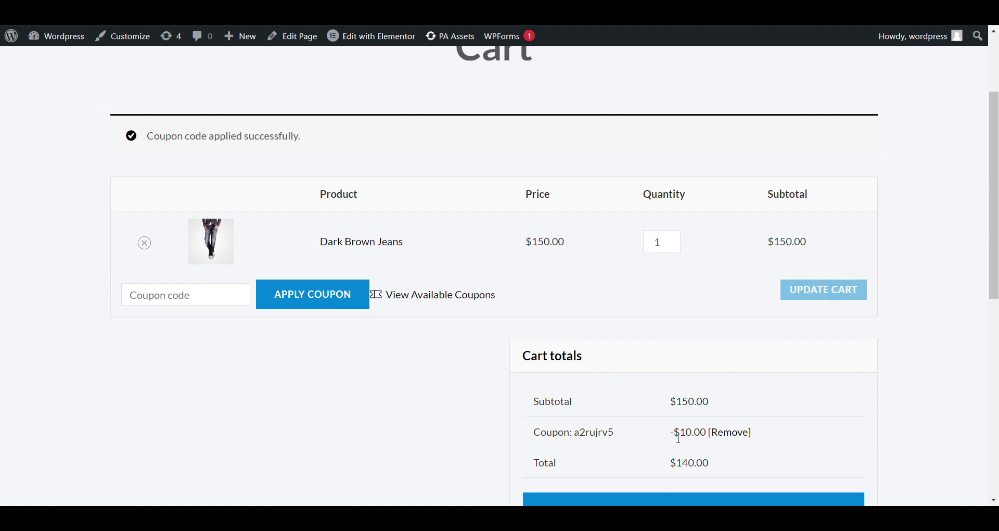
- Highlight the $10.00 discount line and recheck the coupon list showing a2rujrv5 as Applied
drag(531, 439, 433, 303)
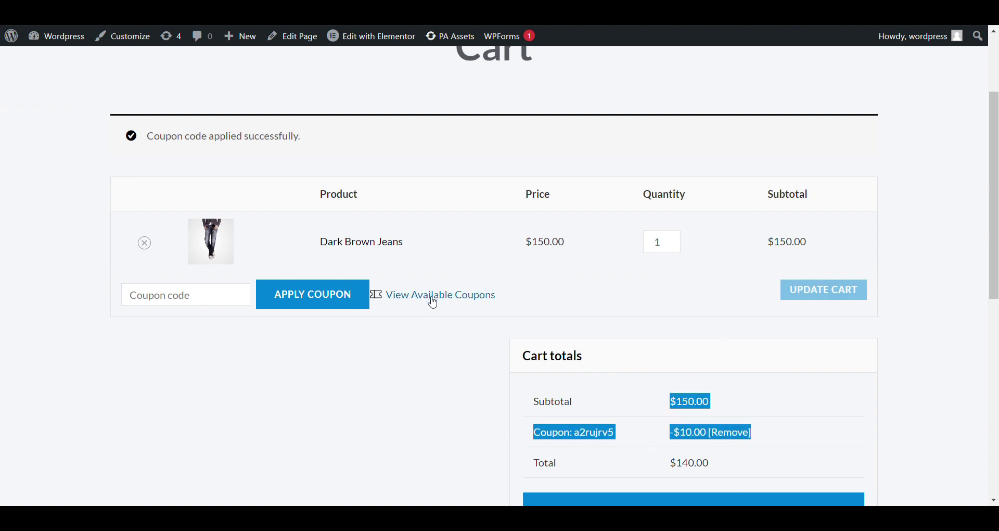
click(433, 303)
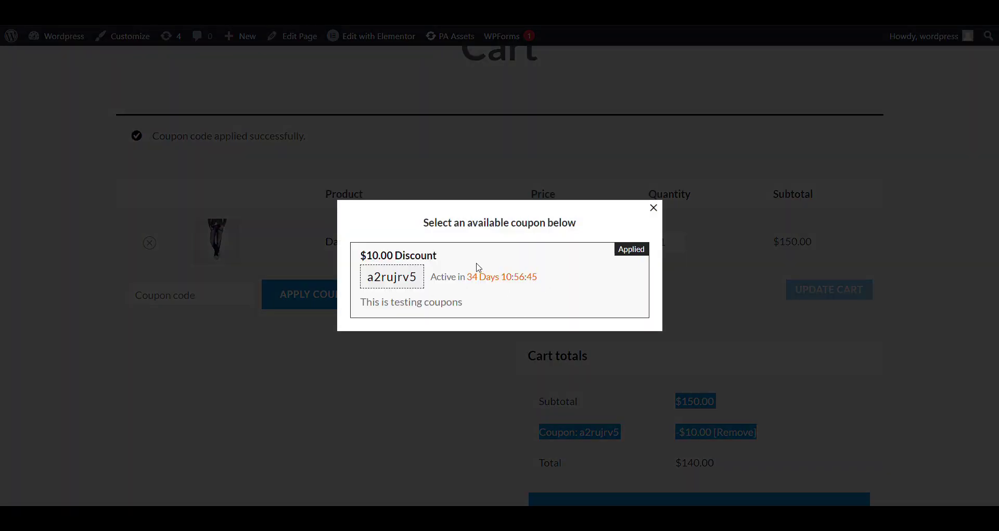
click(653, 209)
scroll(644, 311, down, 5)
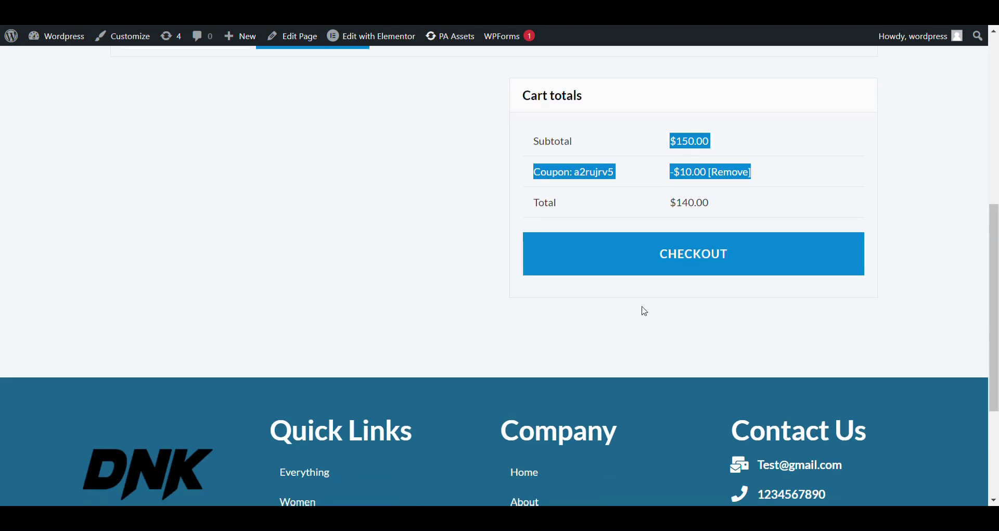
click(676, 267)
scroll(560, 254, down, 1)
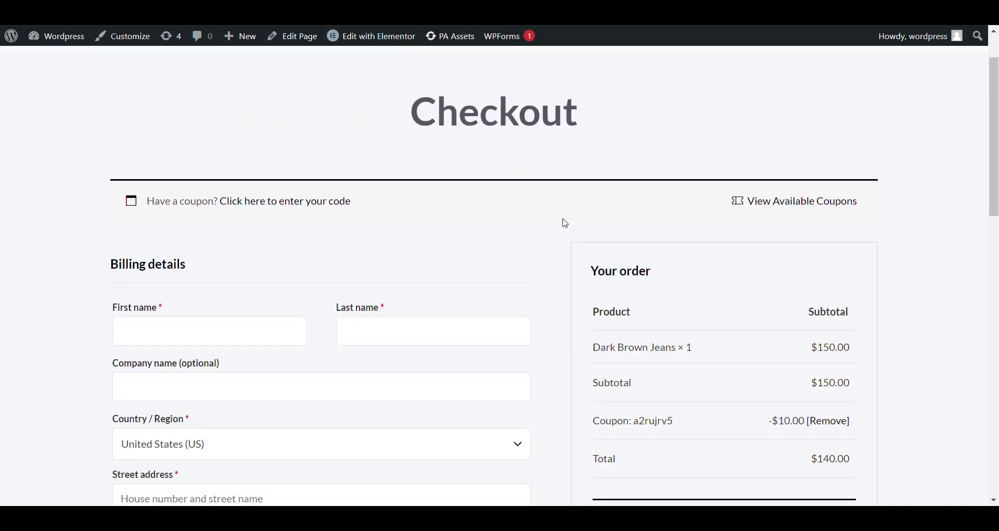
click(796, 202)
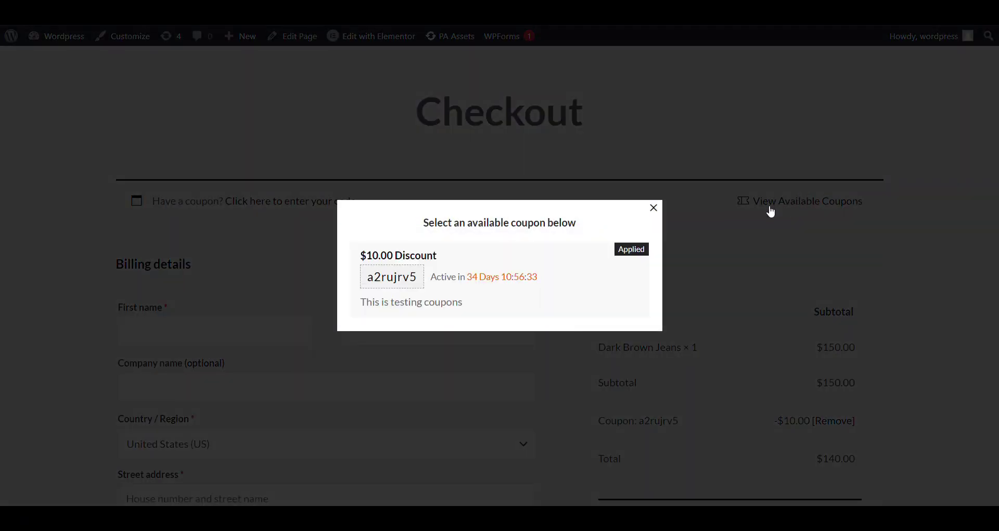
click(654, 208)
scroll(697, 320, down, 5)
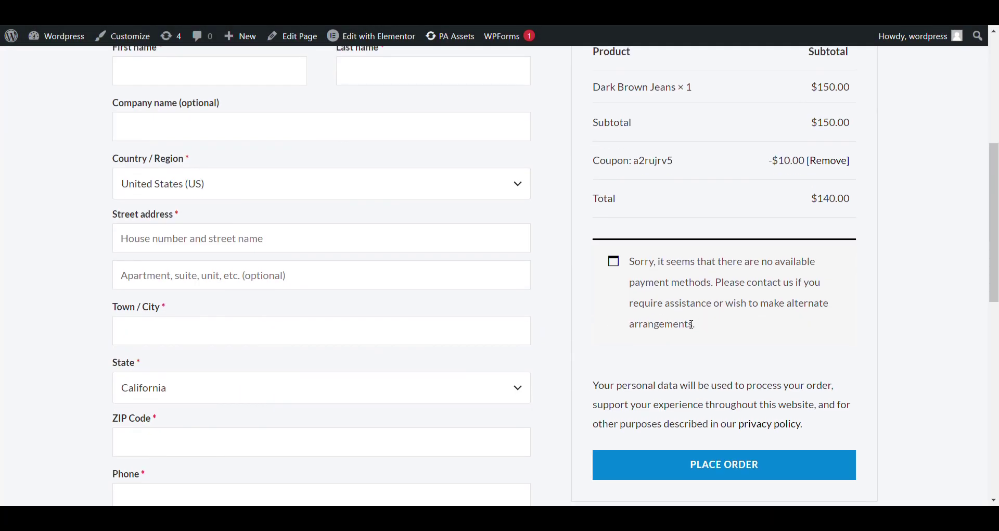
scroll(692, 324, up, 3)
scroll(753, 308, up, 3)
scroll(755, 319, down, 1)
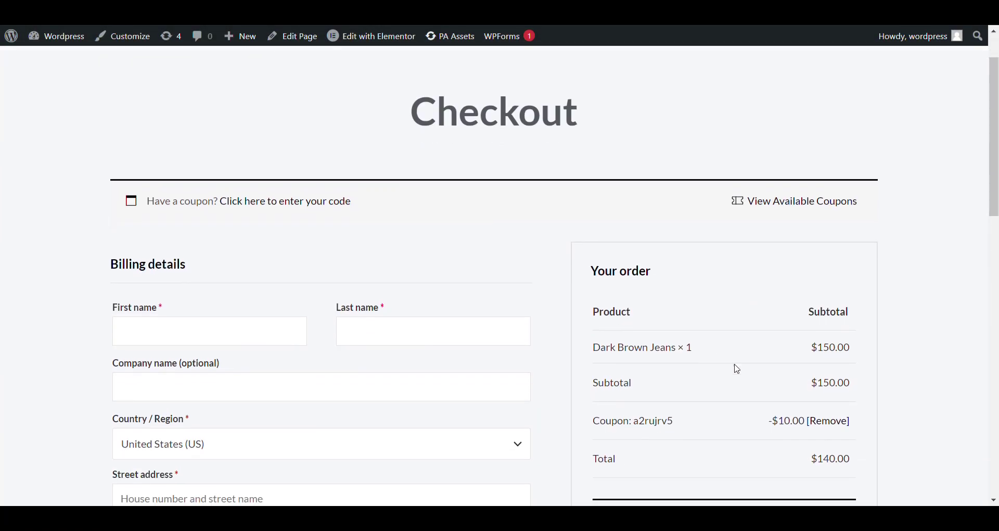
drag(812, 351, 867, 357)
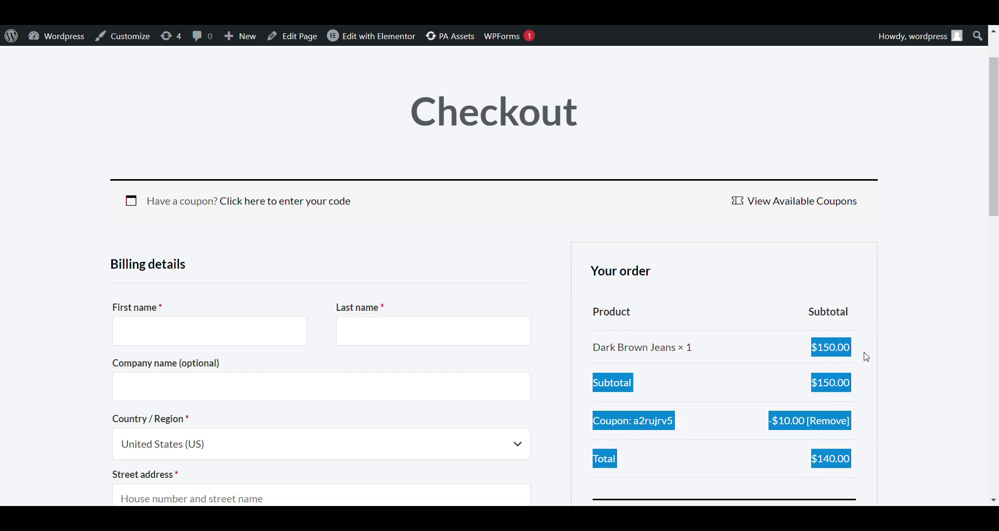
- Return to the cart and highlight the jeans' $150.00 price
scroll(869, 358, up, 1)
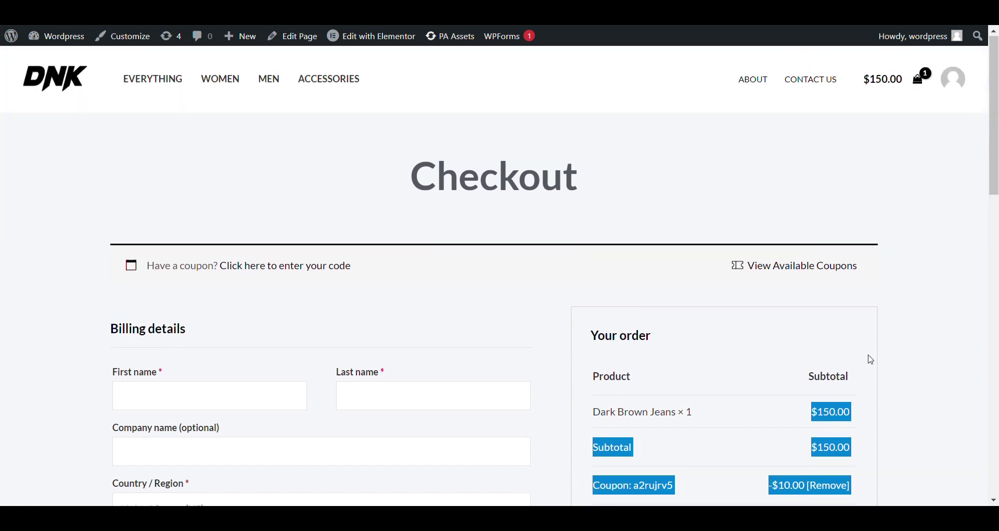
click(913, 82)
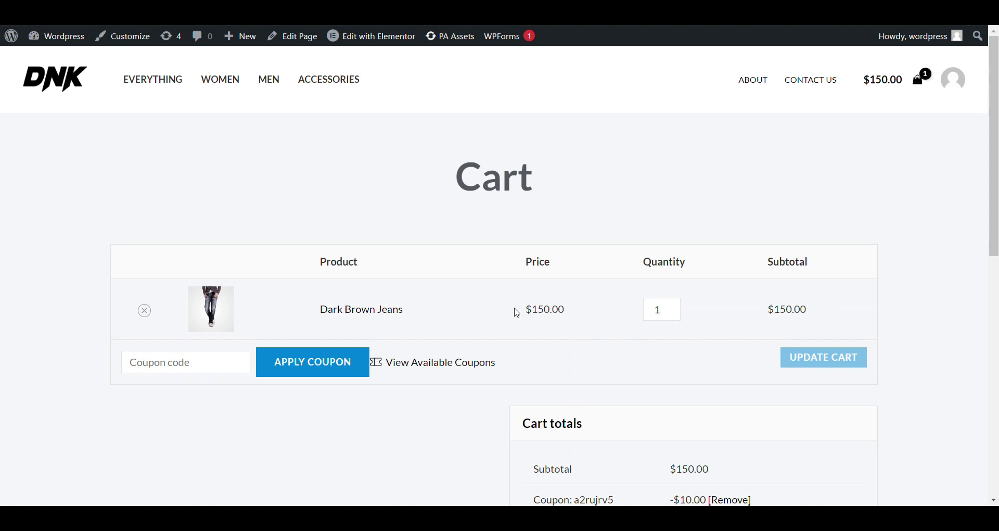
drag(517, 312, 593, 315)
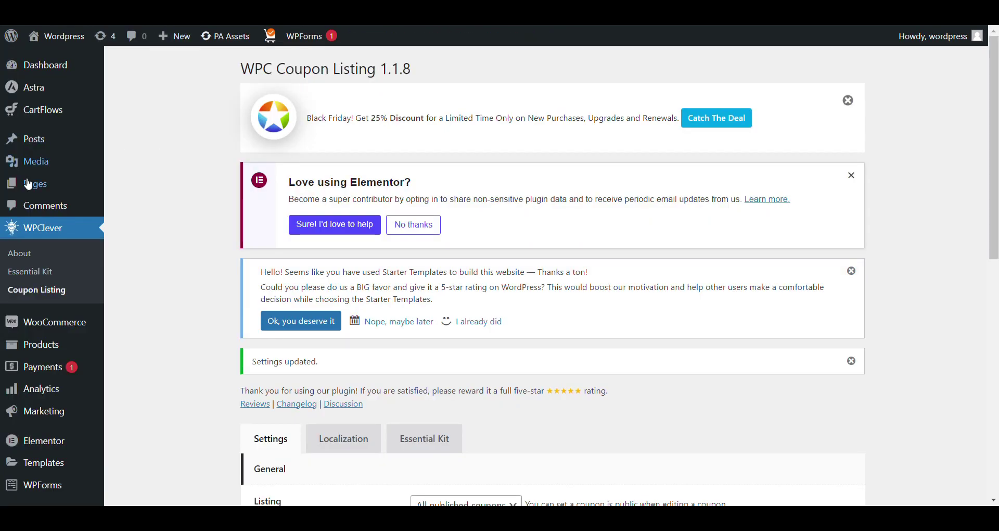
- Go to Marketing > Coupons and scroll through the coupon list containing a2rujrv5
mouse_move(59, 342)
mouse_move(52, 419)
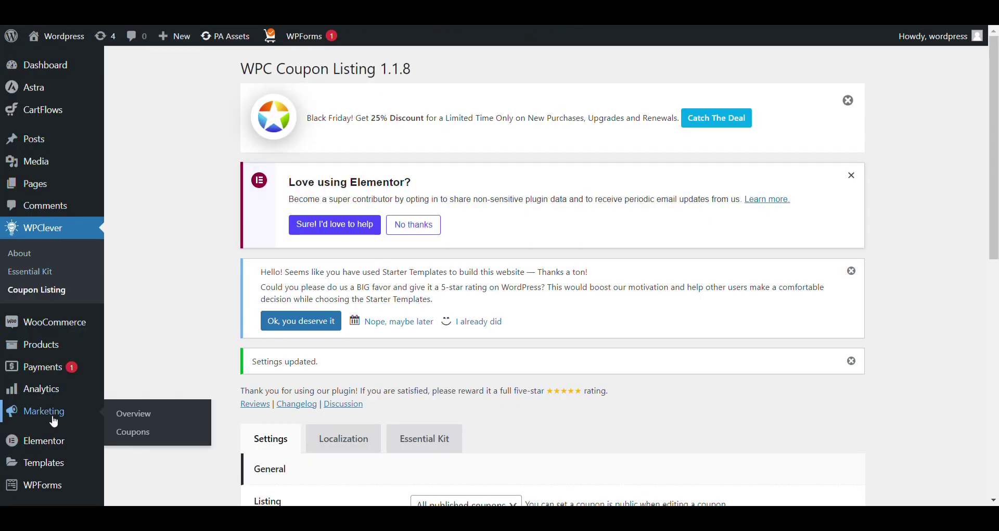
click(133, 432)
scroll(377, 365, down, 5)
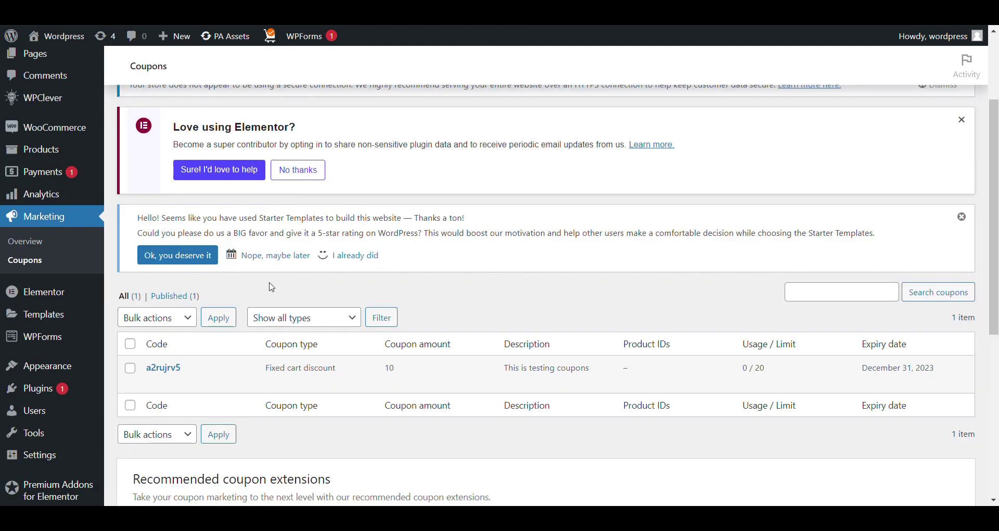
scroll(270, 286, down, 3)
scroll(182, 188, up, 5)
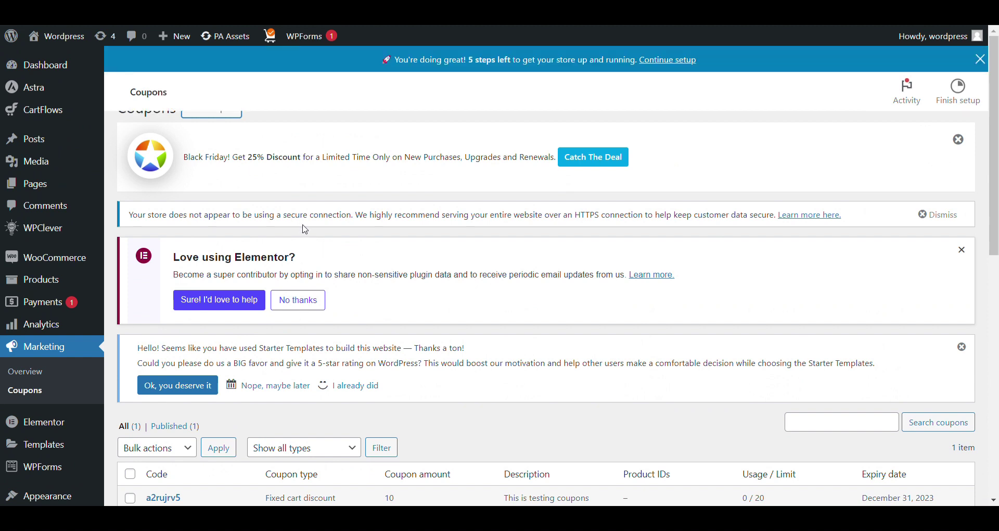
scroll(250, 271, down, 1)
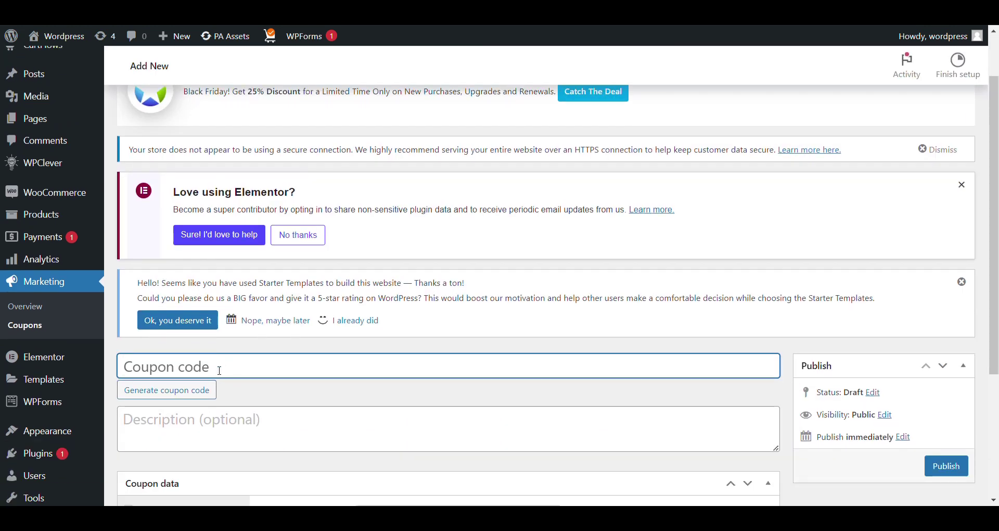
- Enter 200COUPON as the coupon code, correcting the typos
text(600c)
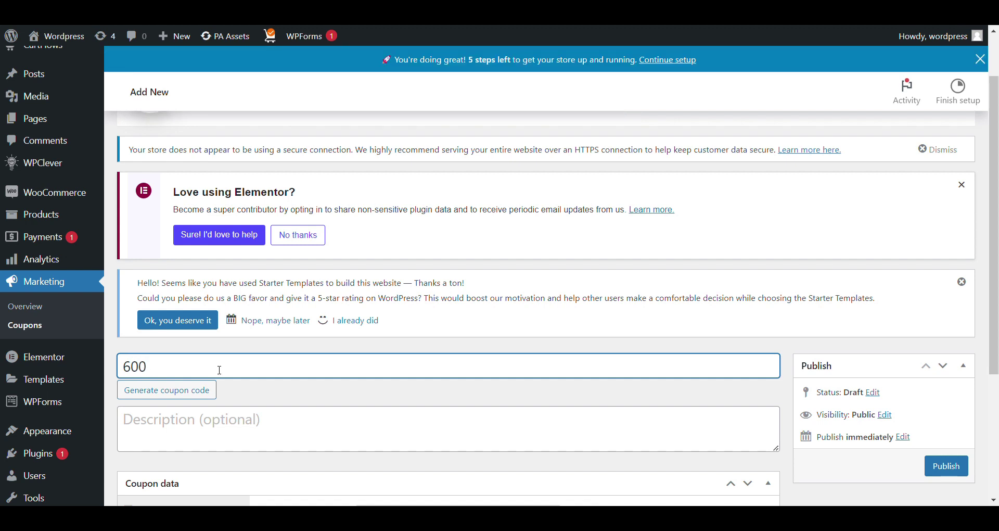
key(BackSpace)
key(BackSpace)
text(200)
text(co)
text(COUPN)
key(BackSpace)
text(ON)
- Write the description 'Minimum cart value should be 200'
scroll(246, 351, down, 1)
click(272, 371)
text(M)
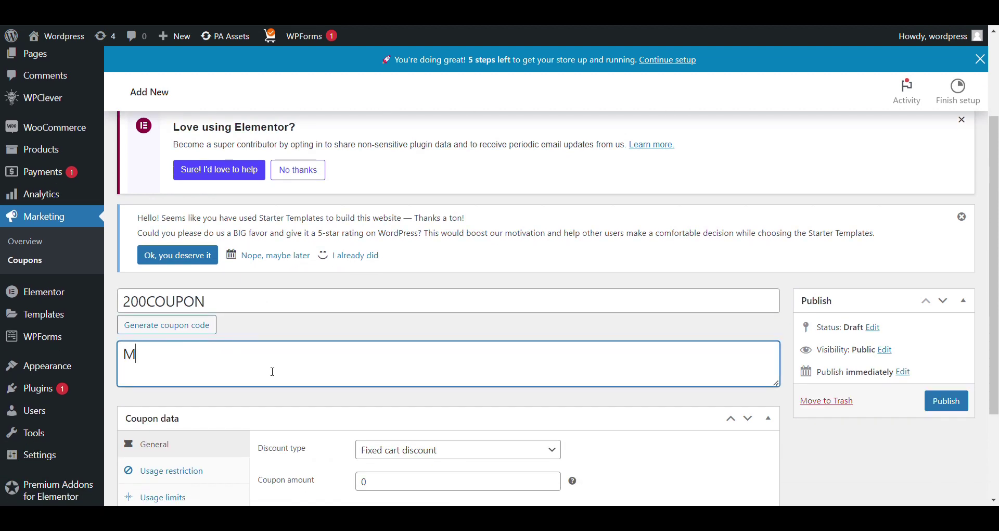
text(inimum limit should be)
key(ctrl+BackSpace)
key(ctrl+BackSpace)
text(cart value )
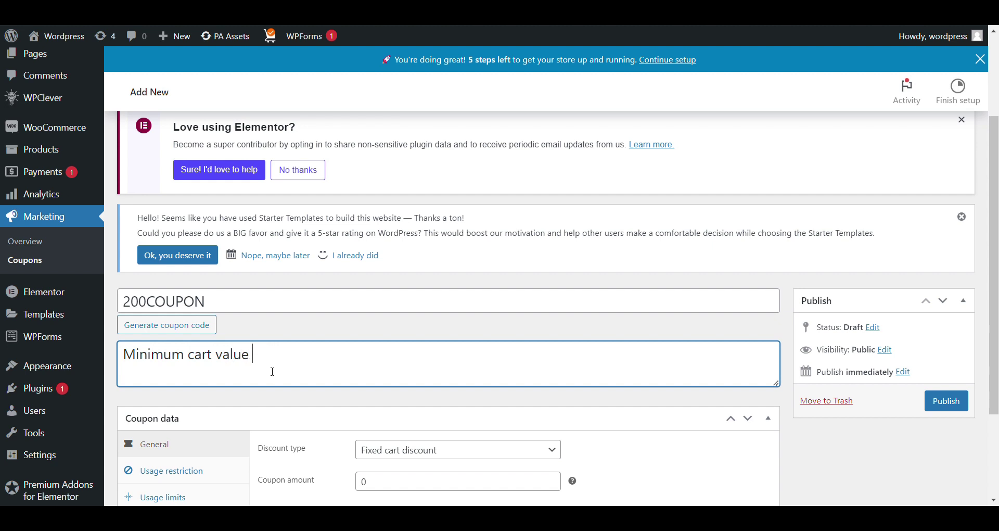
text(should be 200)
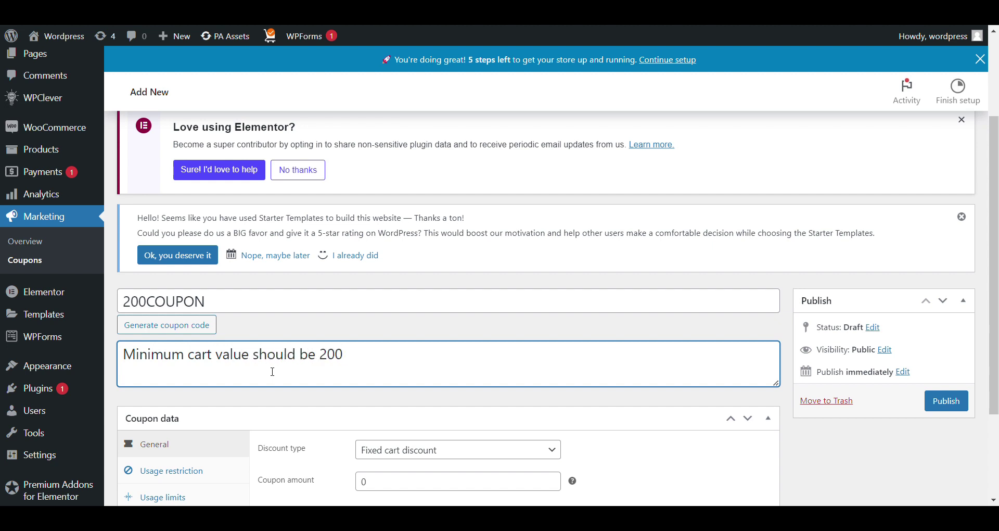
scroll(272, 372, down, 3)
click(402, 332)
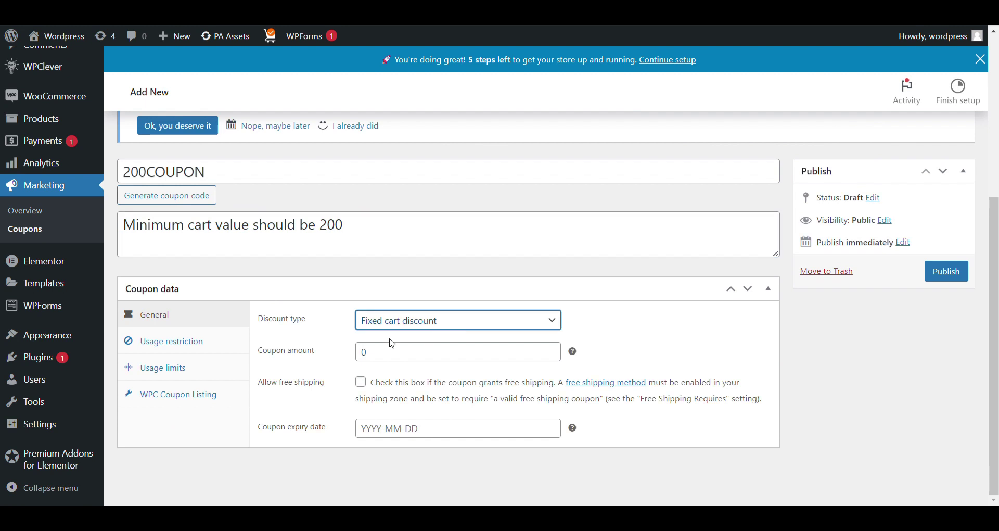
- Make the coupon a 10% percentage discount and publish it
click(393, 341)
click(363, 354)
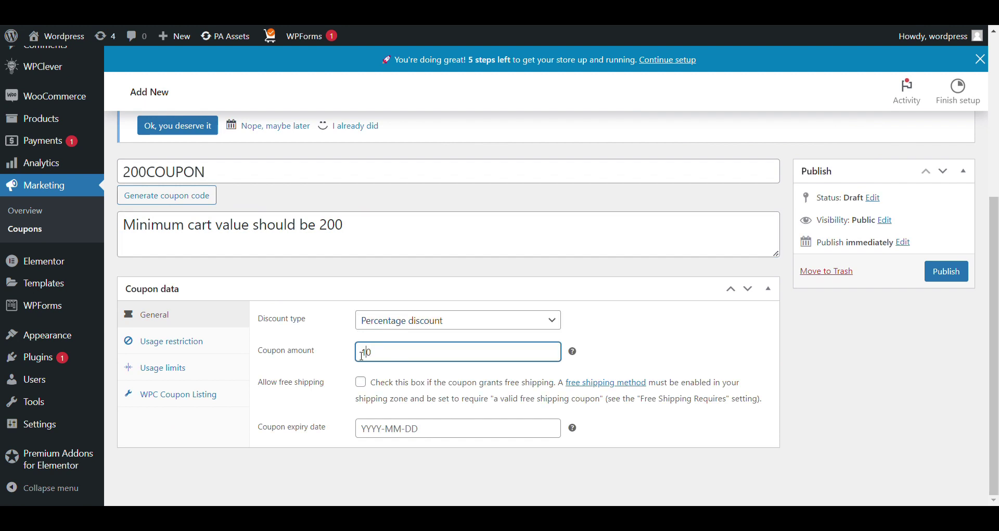
key(Return)
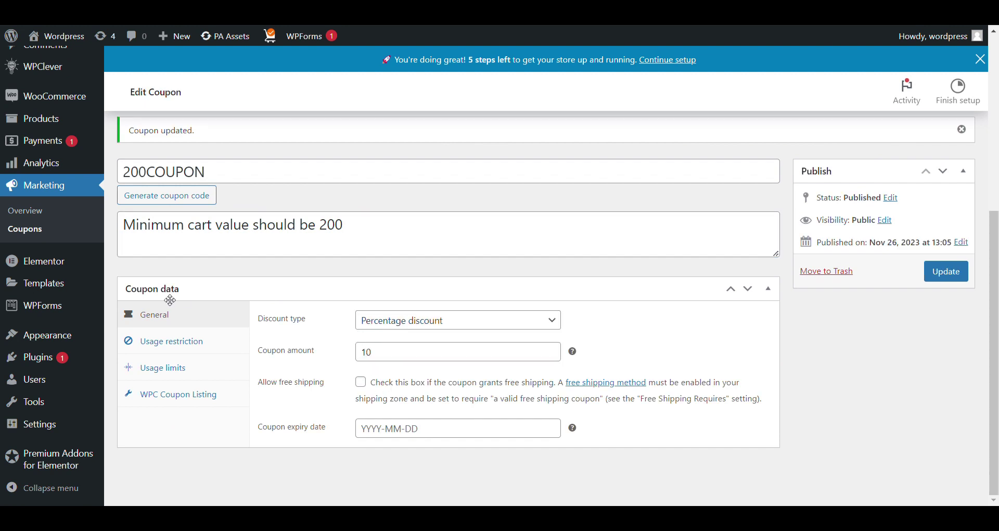
- Set the minimum spend to 200 under Usage restriction and update the coupon
click(168, 348)
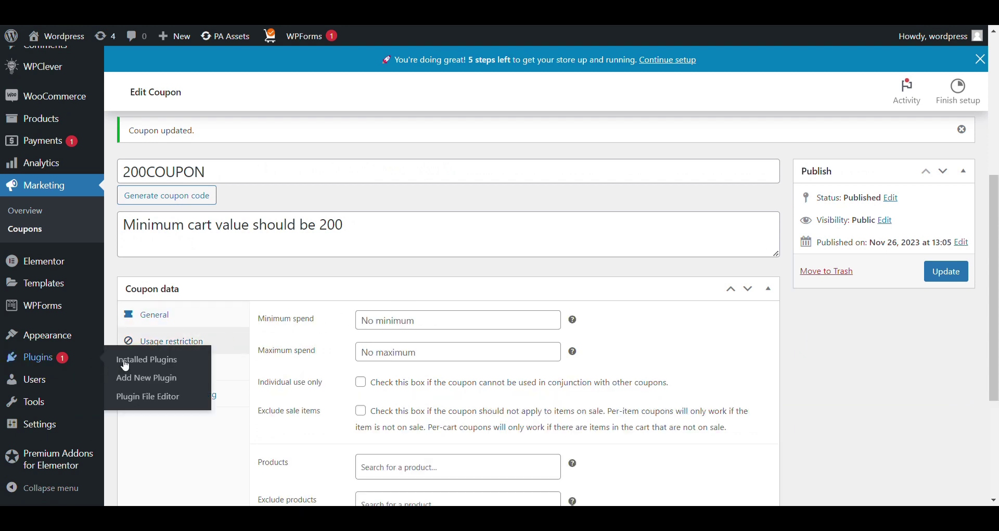
click(416, 322)
text(200)
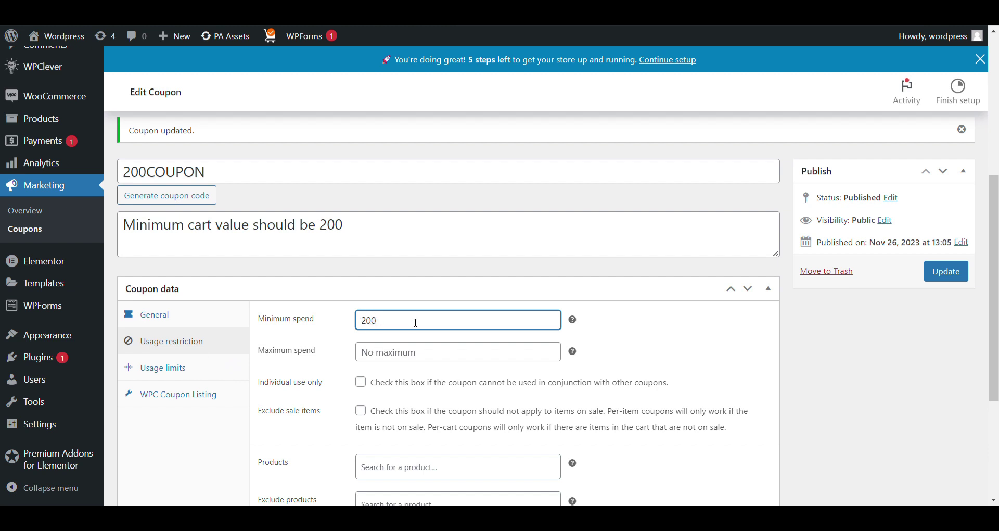
click(945, 272)
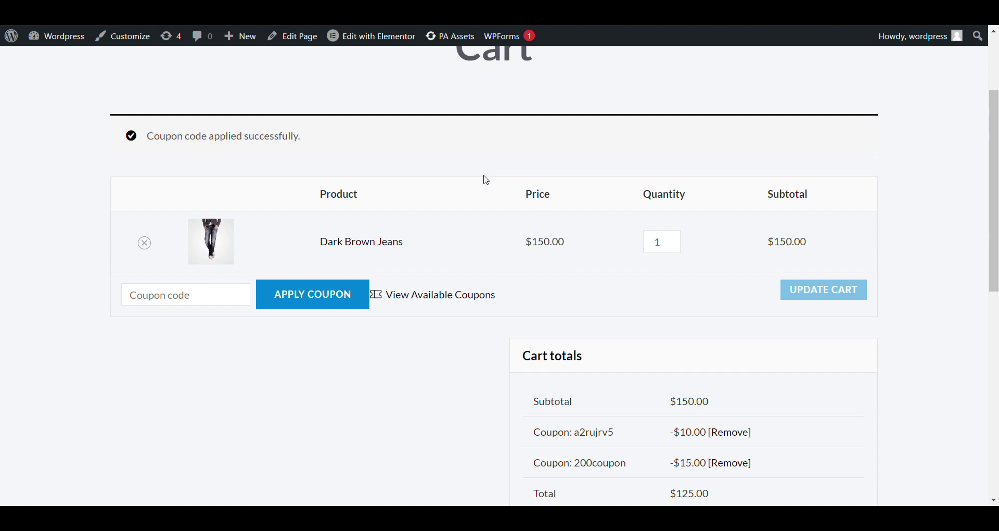
- Check 200coupon's details in the coupons list, then update Dark Brown Jeans quantity to 2
click(456, 306)
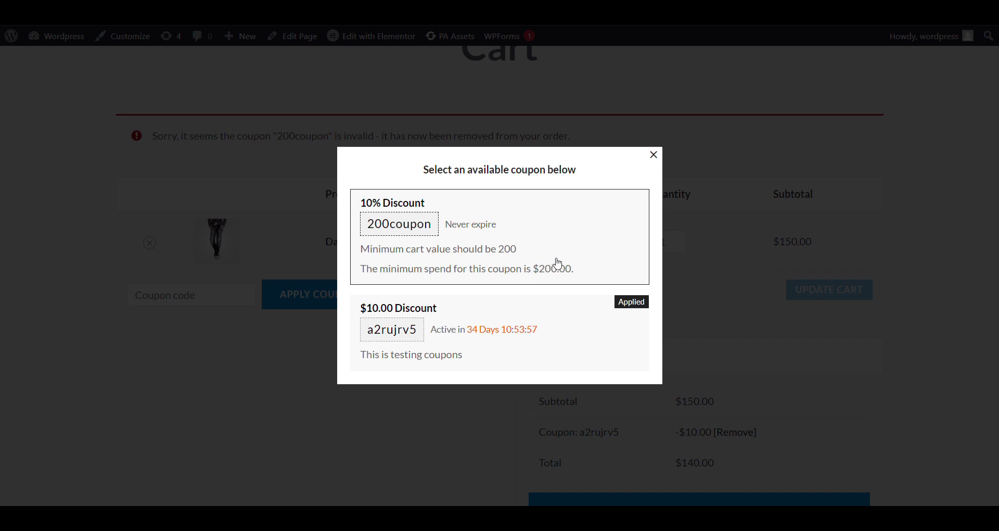
triple_click(561, 239)
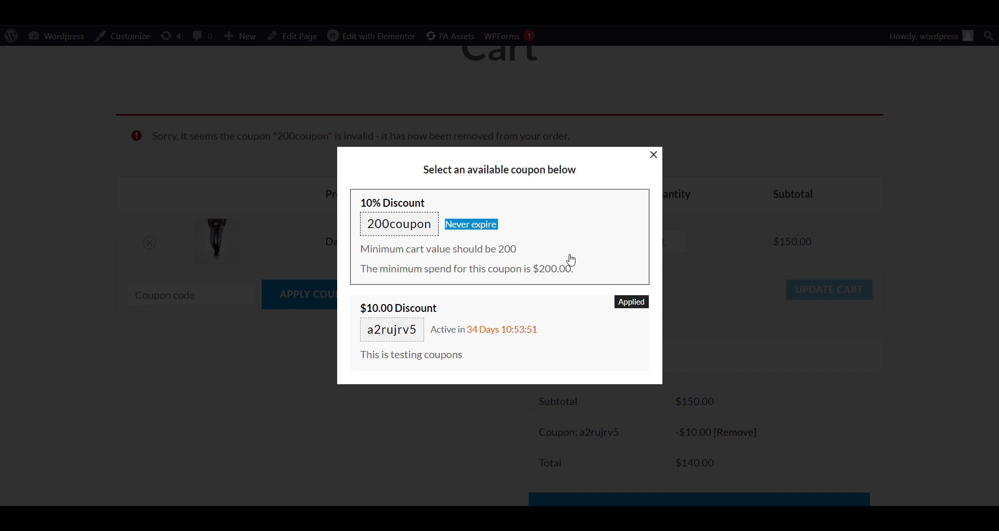
click(657, 156)
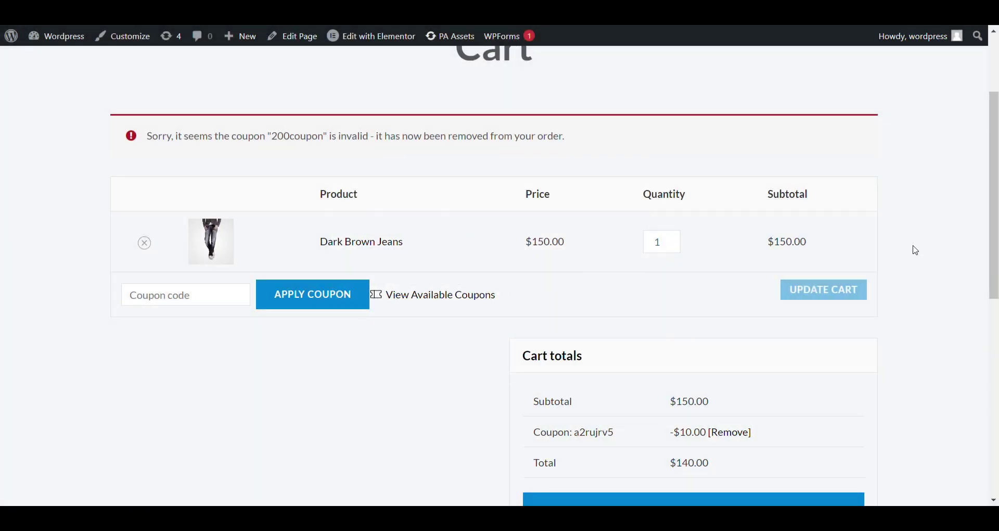
click(673, 238)
click(825, 295)
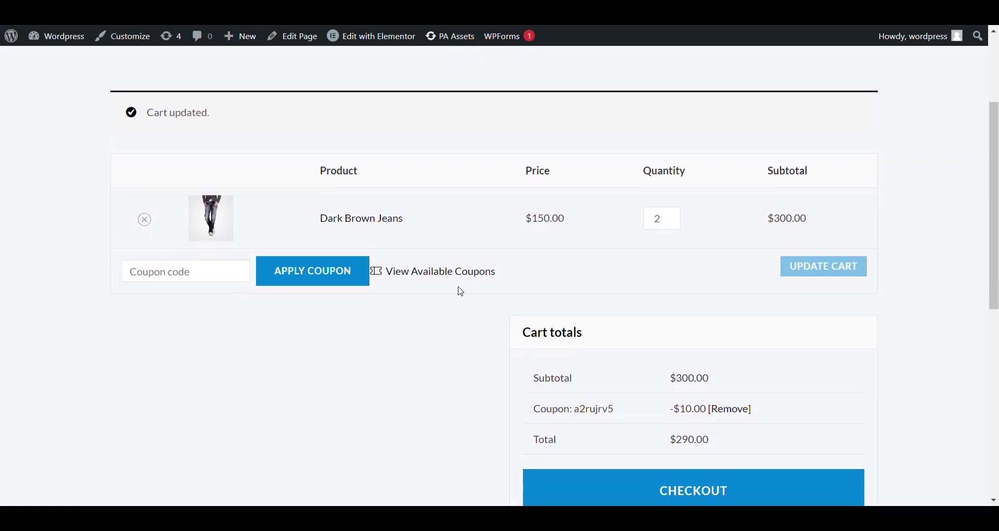
- Apply the 10% Discount coupon from the available coupons list
click(461, 273)
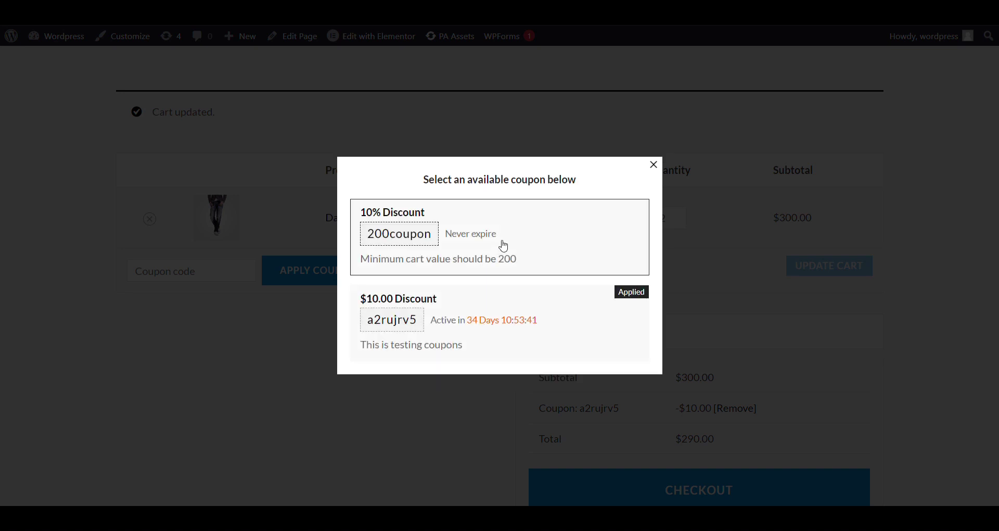
click(517, 261)
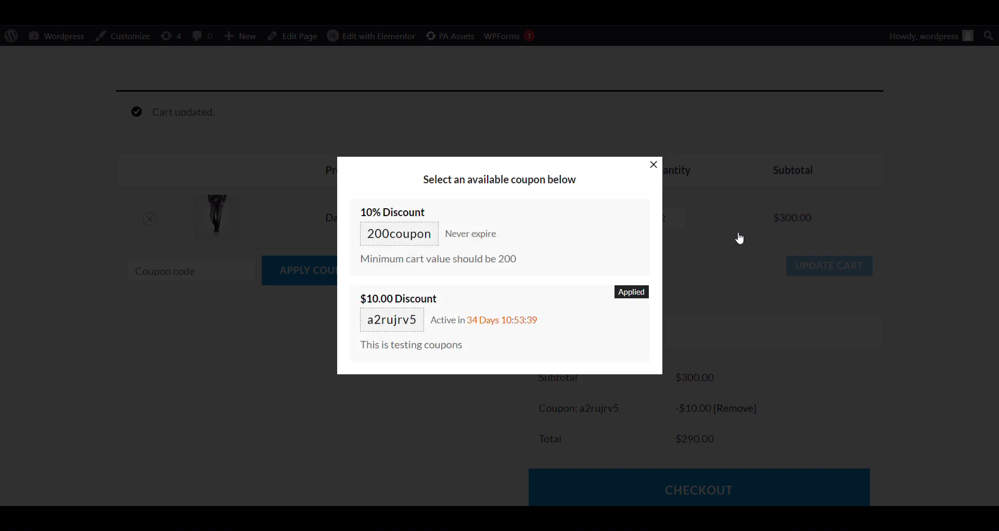
click(654, 166)
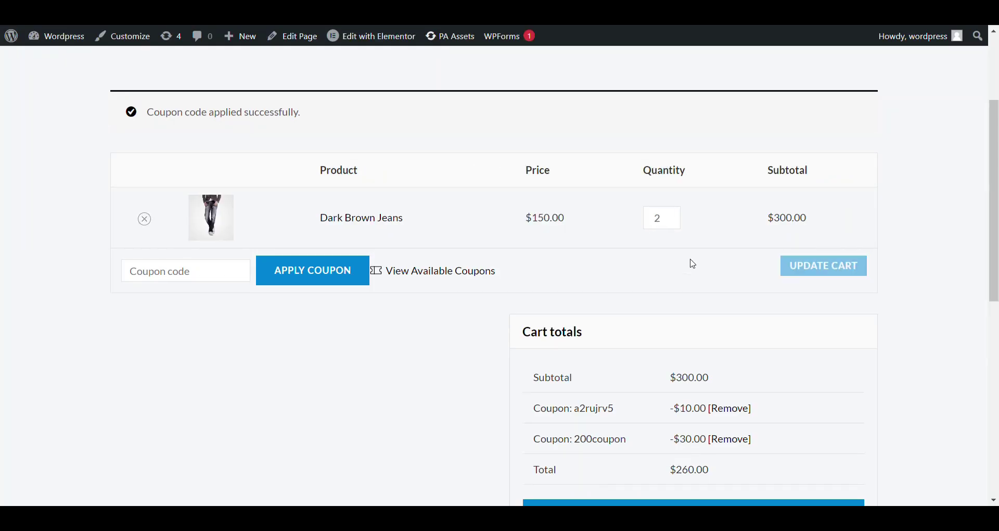
scroll(705, 286, down, 5)
scroll(695, 267, up, 2)
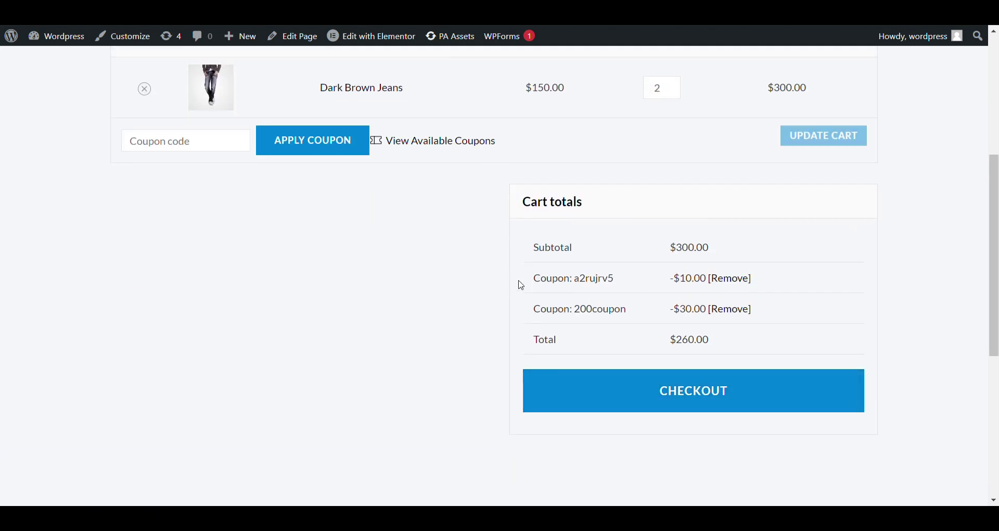
- Review the $260.00 cart totals with both coupons, then return to the 200COUPON edit page
drag(521, 285, 649, 278)
drag(652, 318, 524, 310)
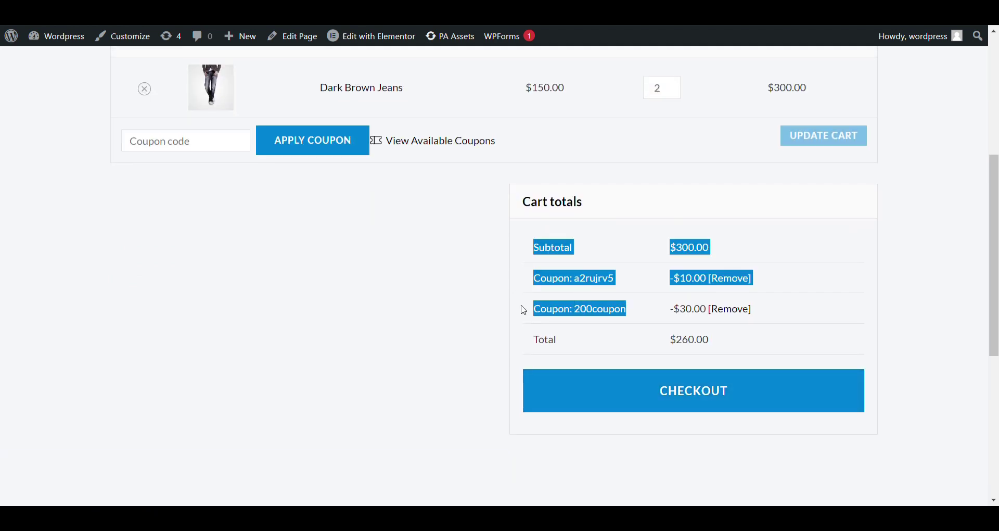
click(523, 310)
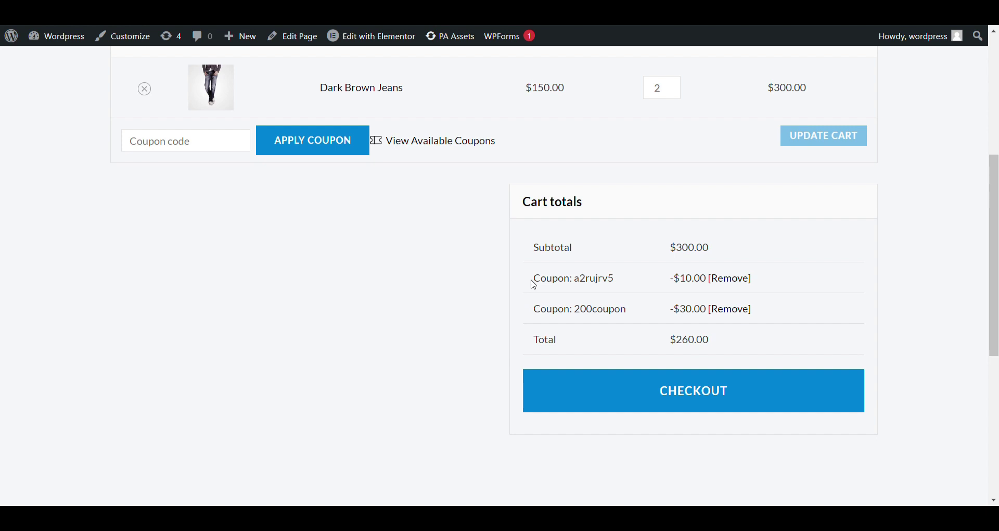
drag(533, 284, 673, 325)
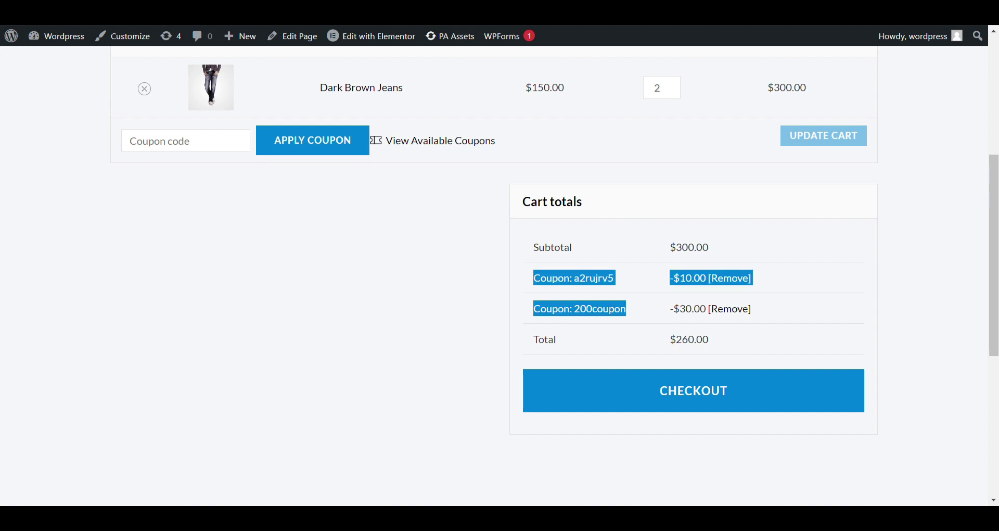
key(ctrl+Tab)
scroll(315, 279, down, 5)
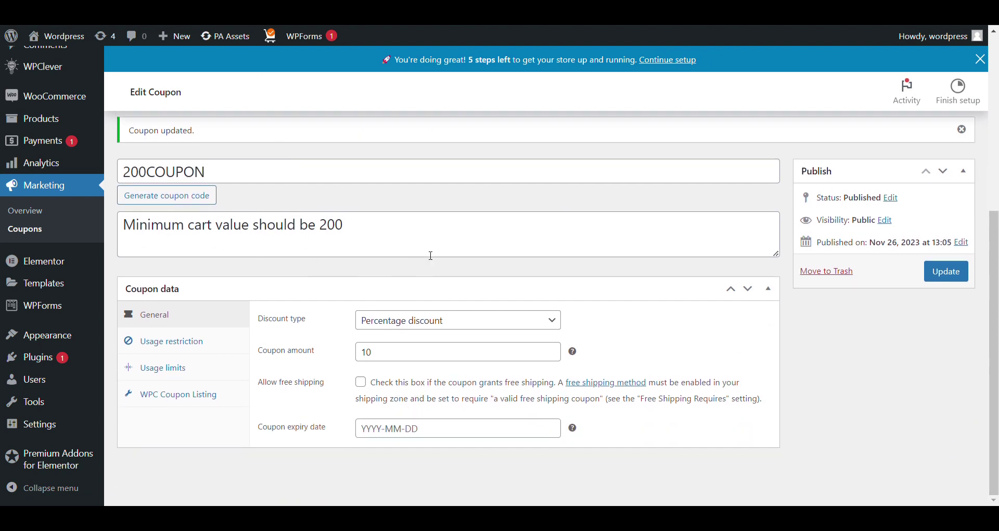
- Tick Individual use only under Usage restriction for 200COUPON and update it
click(177, 341)
scroll(394, 362, down, 2)
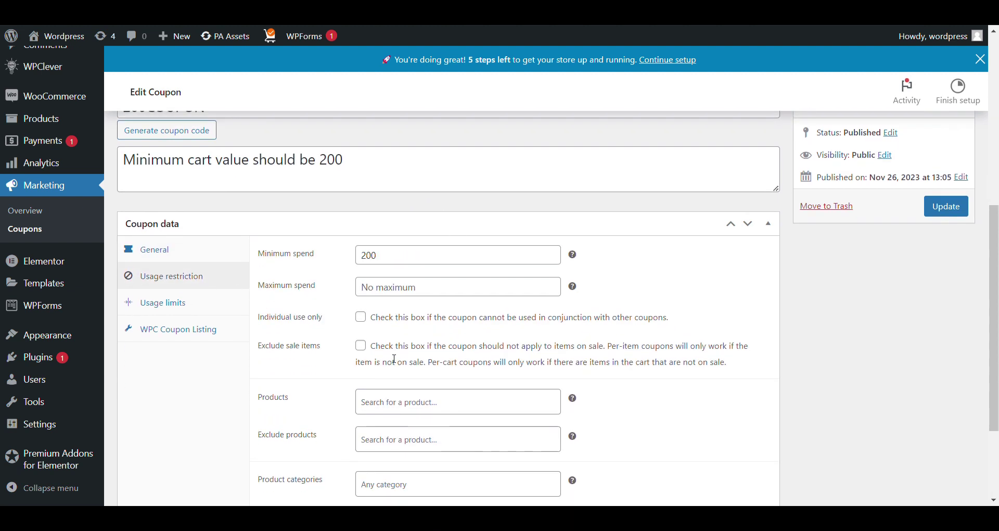
click(362, 320)
mouse_move(275, 318)
mouse_down()
mouse_move(323, 318)
mouse_move(259, 317)
mouse_up()
scroll(297, 343, down, 3)
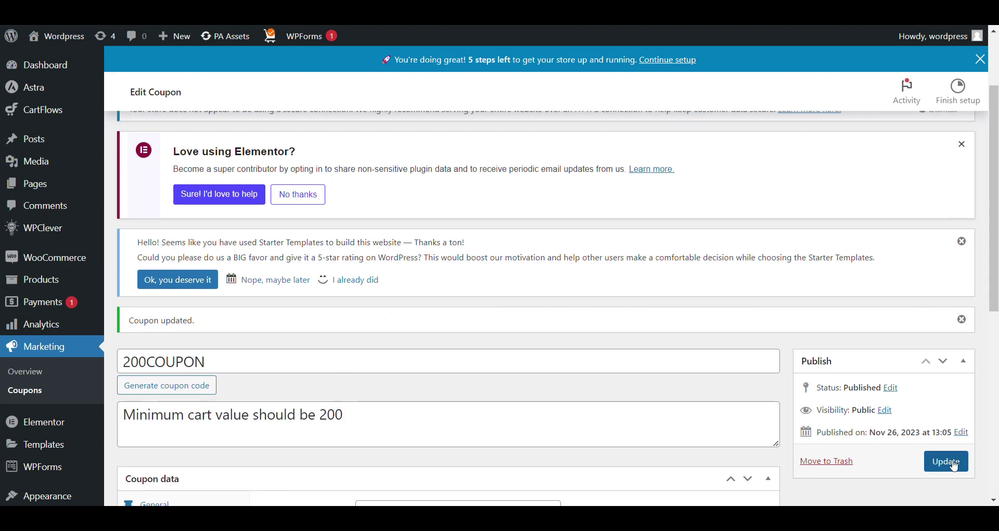
click(944, 461)
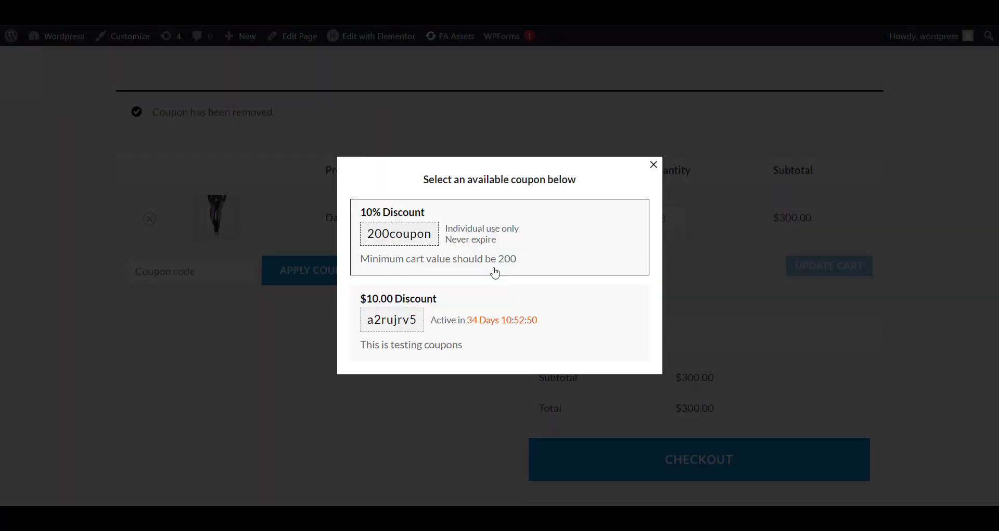
- Apply the 10% coupon, then try adding the $10.00 Discount coupon, which is refused
click(512, 252)
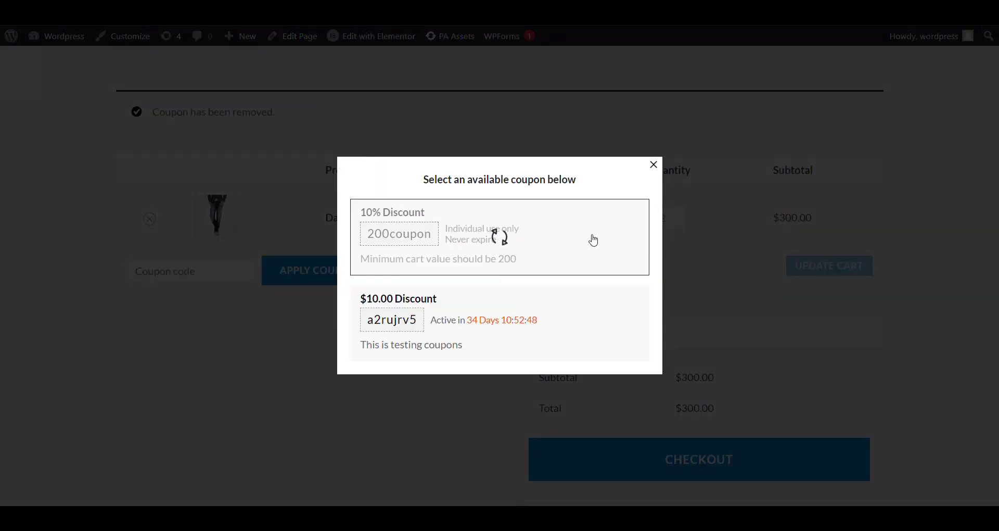
click(654, 166)
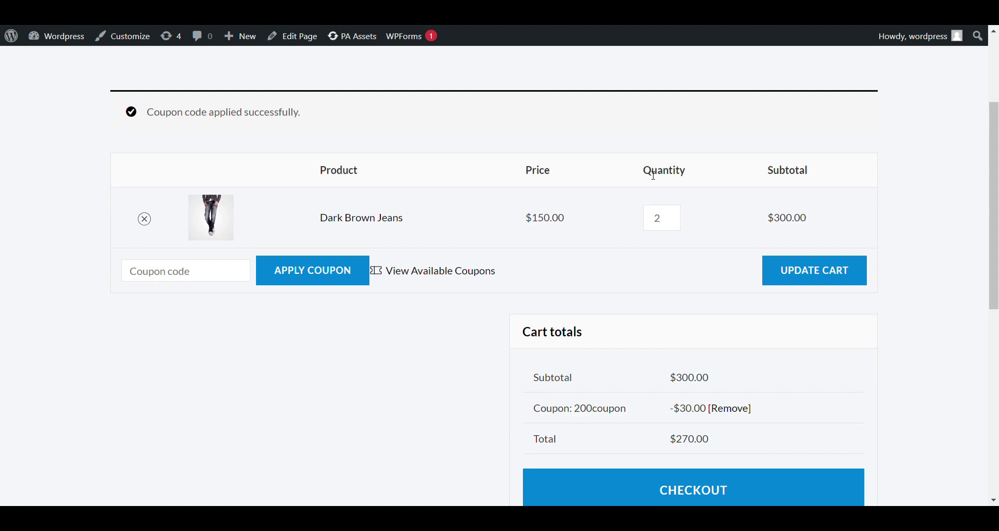
click(442, 273)
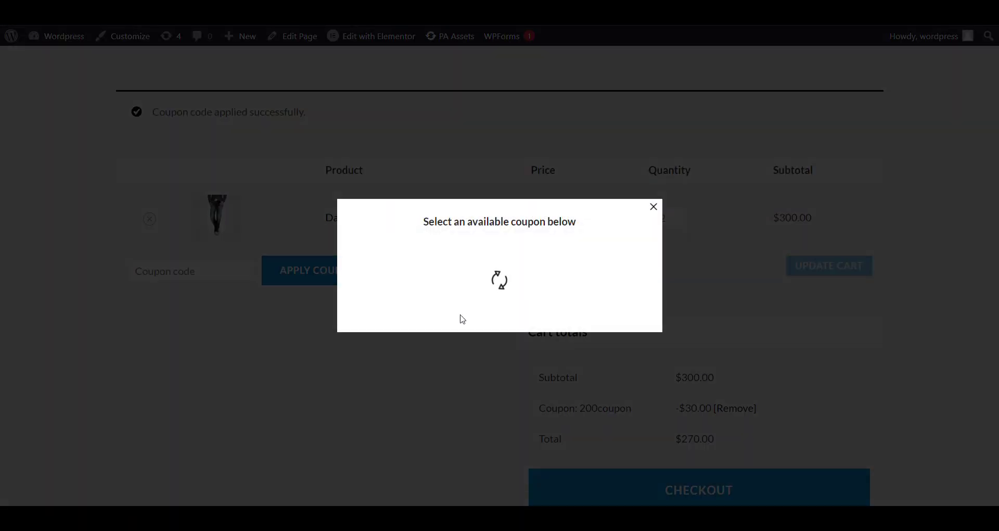
click(472, 344)
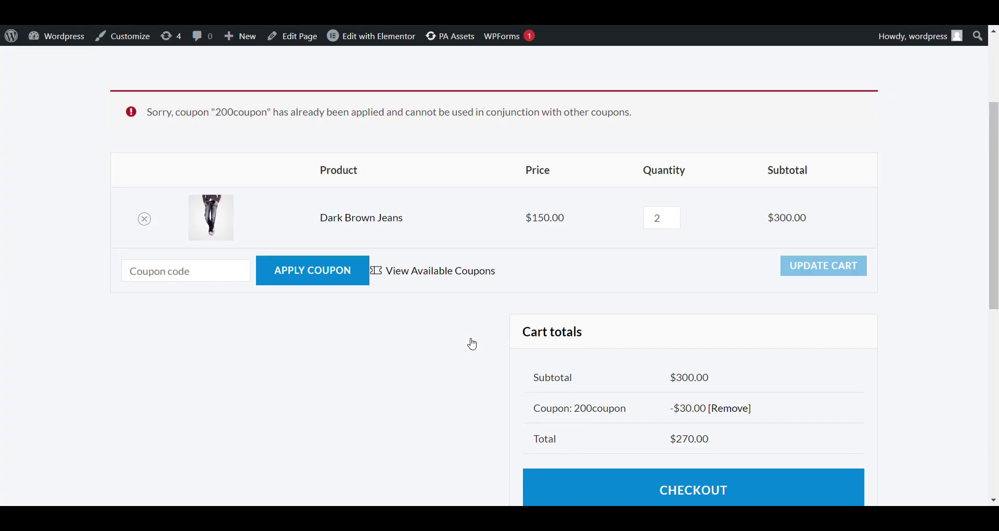
- Review the coupon conflict error, proceed to checkout, and show the available coupons there
scroll(605, 349, down, 3)
drag(631, 278, 518, 280)
scroll(518, 280, up, 3)
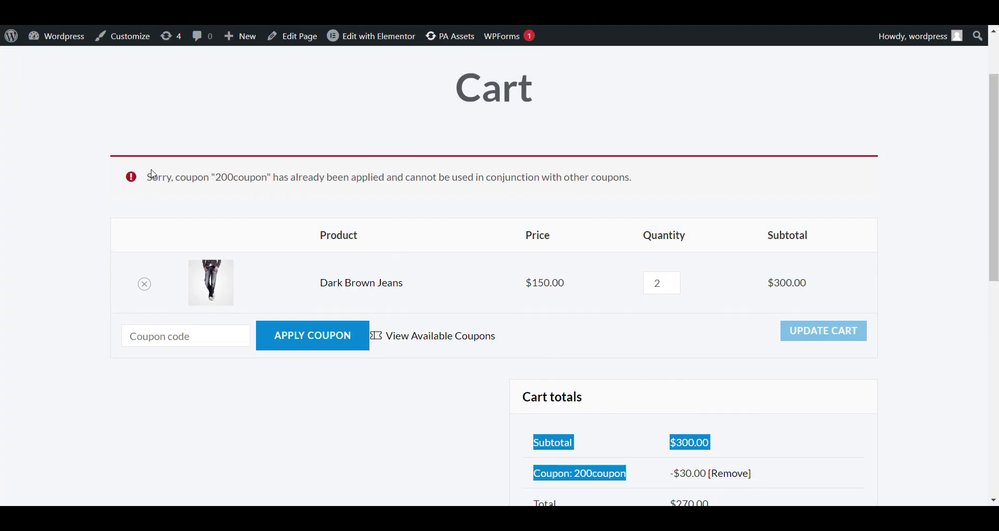
drag(153, 175, 584, 177)
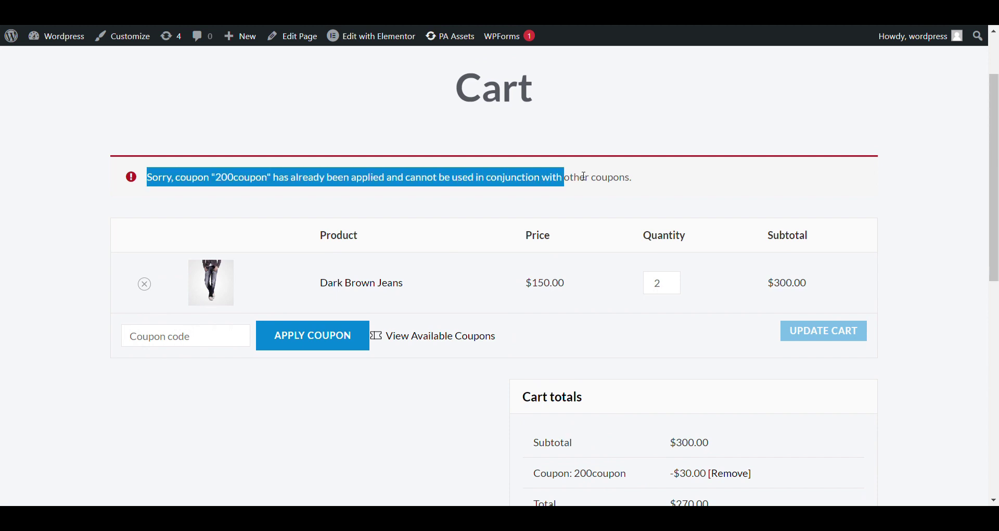
drag(646, 178, 127, 196)
scroll(400, 160, down, 4)
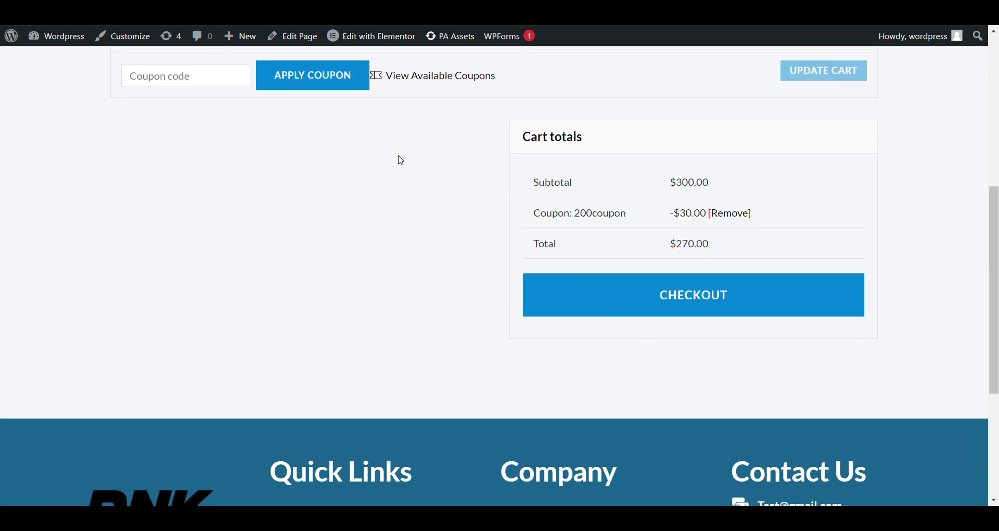
click(671, 309)
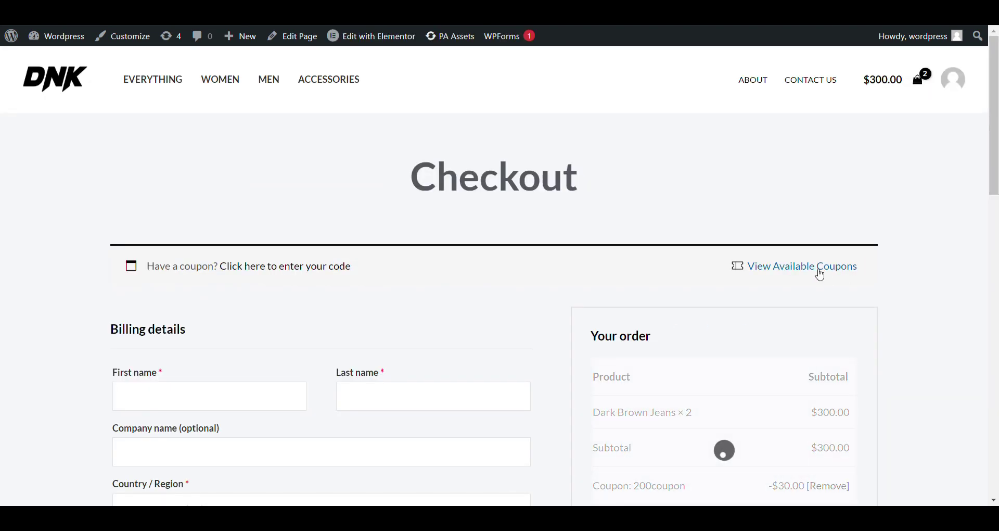
click(820, 275)
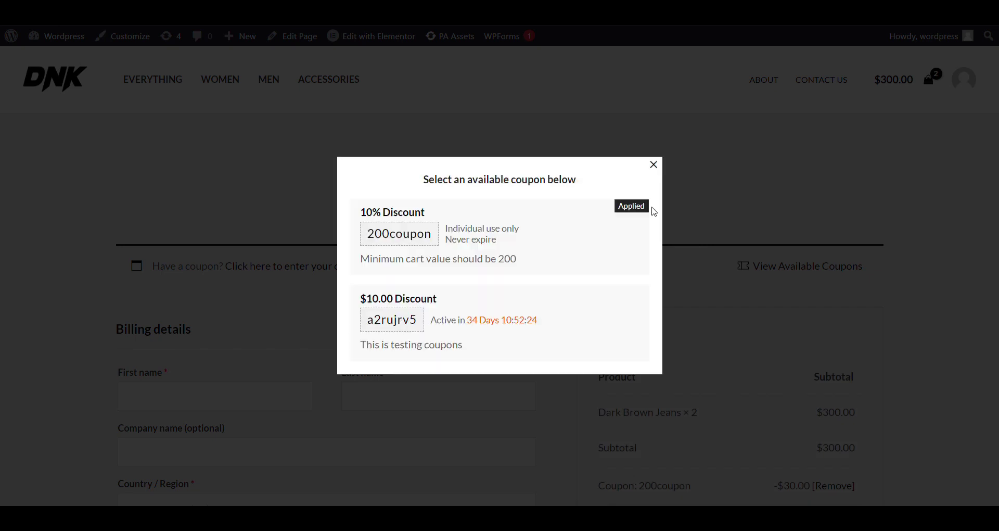